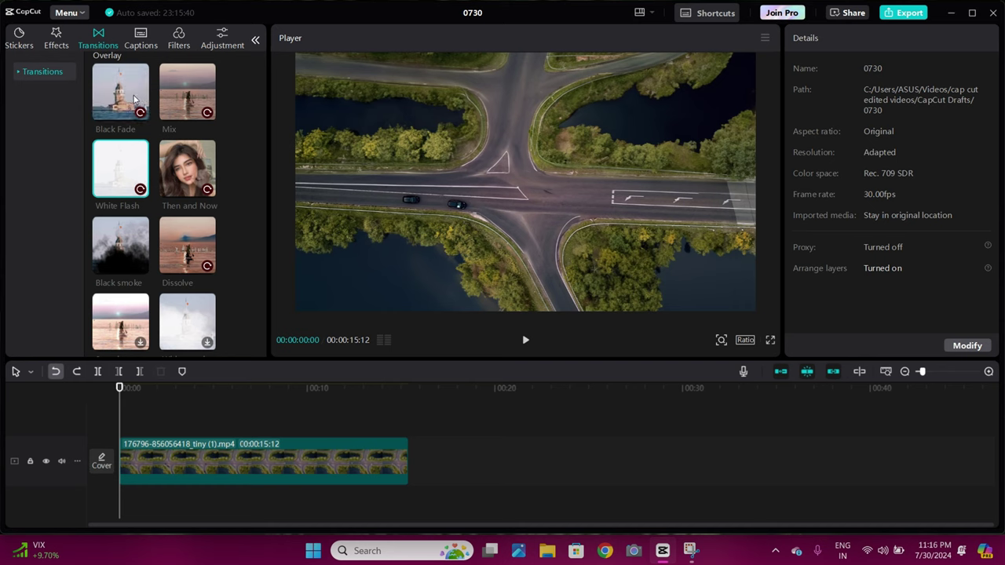
# Step: Try to load the Black Fade, Mix and Dissolve overlay transitions to test whether they download
pyautogui.click(135, 100)
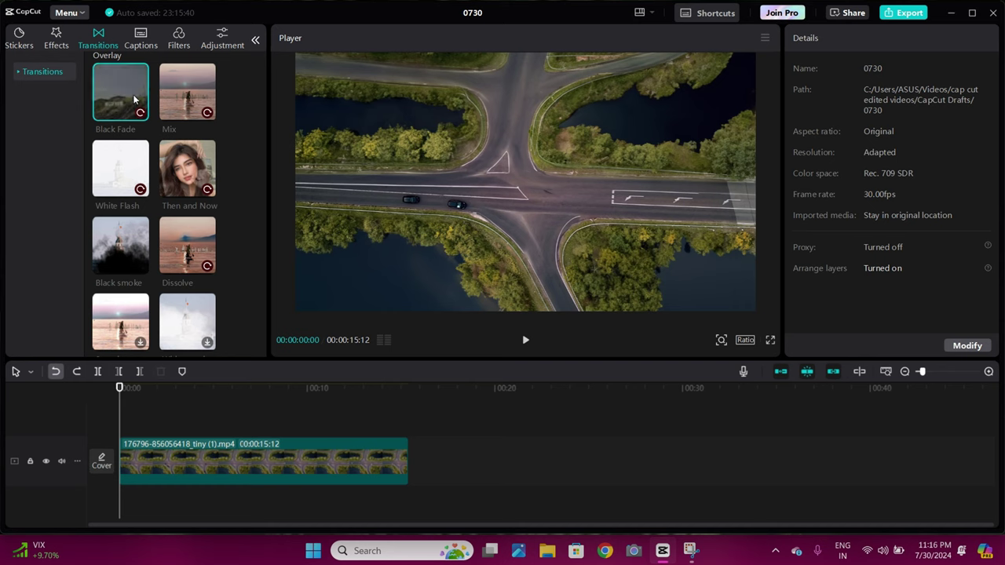
pyautogui.click(186, 107)
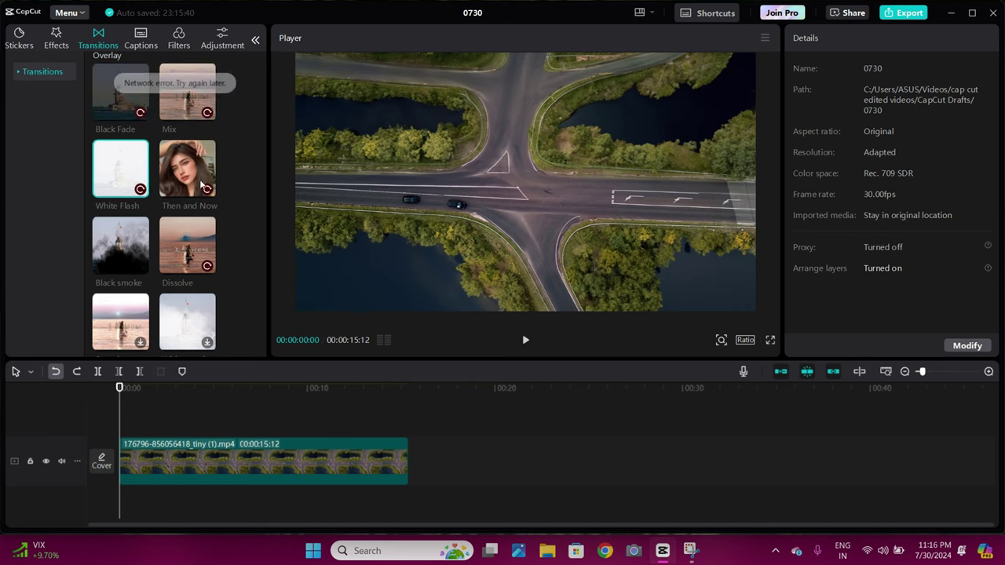
pyautogui.click(186, 245)
pyautogui.click(196, 96)
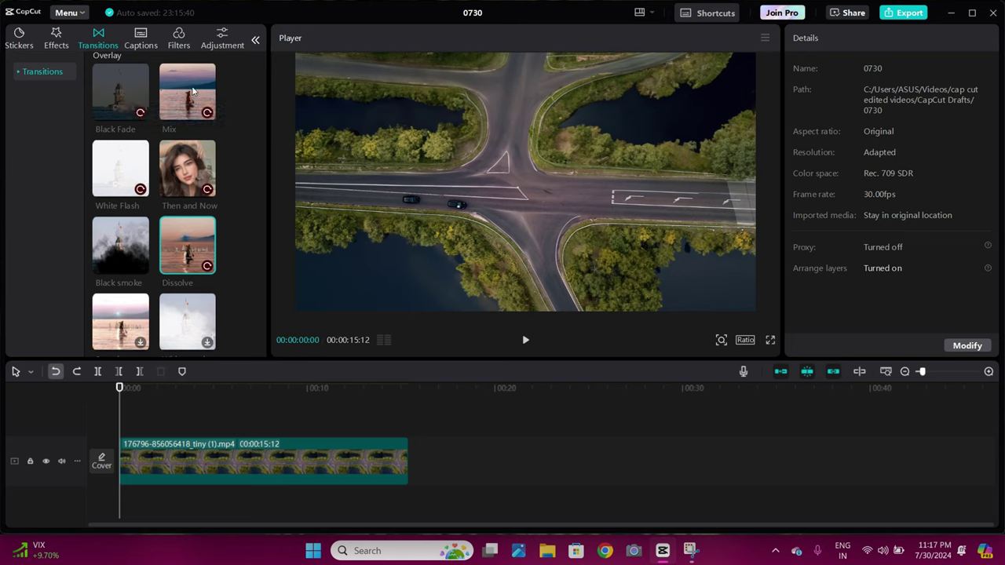
# Step: Switch to Google Chrome and search the web for "protonvpn"
pyautogui.click(951, 12)
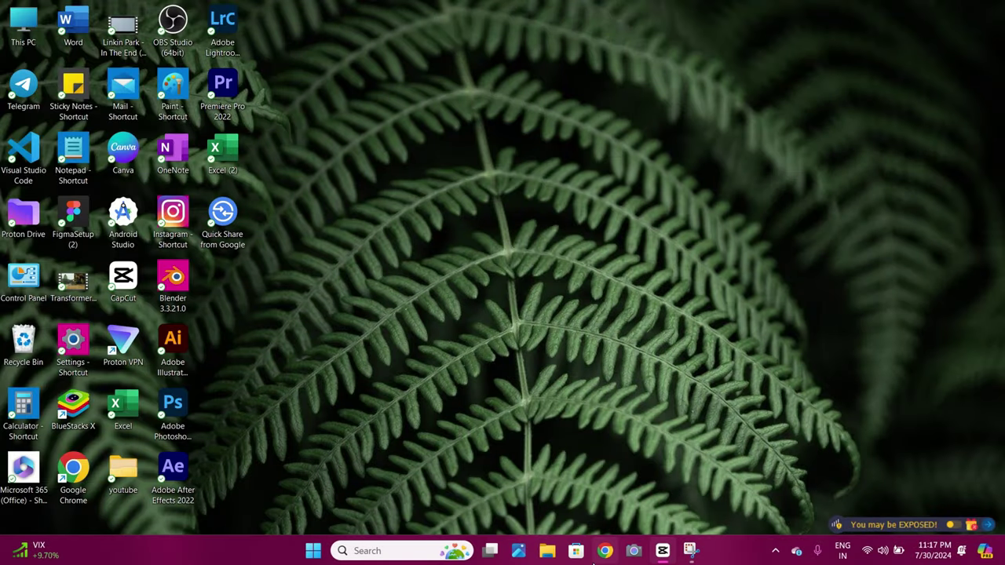
pyautogui.click(609, 551)
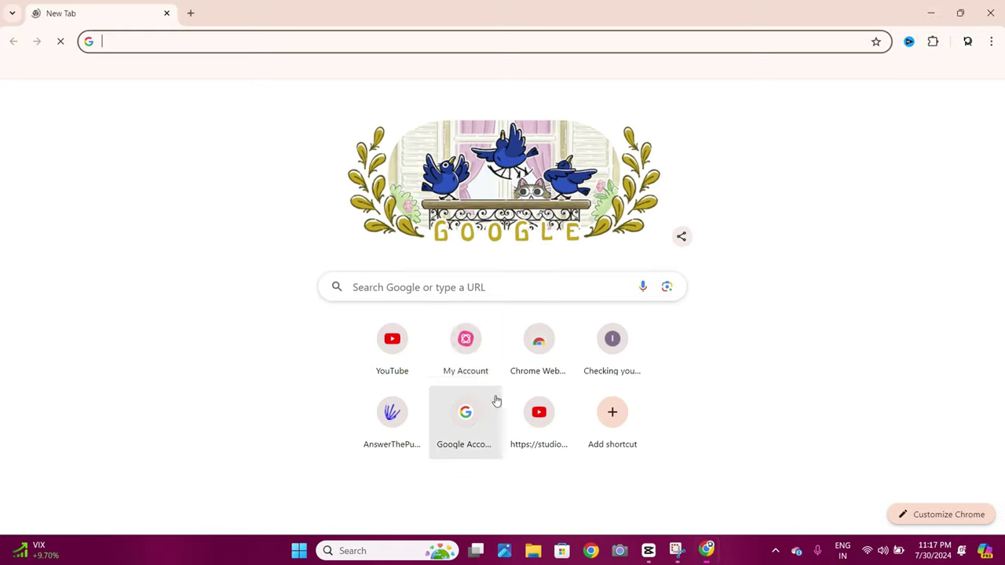
pyautogui.click(442, 278)
pyautogui.write('p')
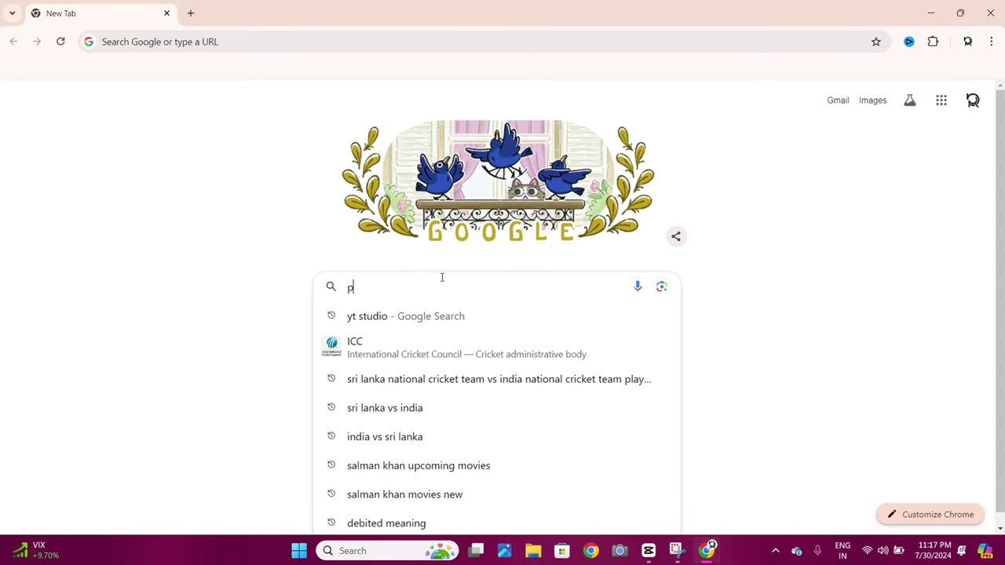
pyautogui.write('rotonvpn')
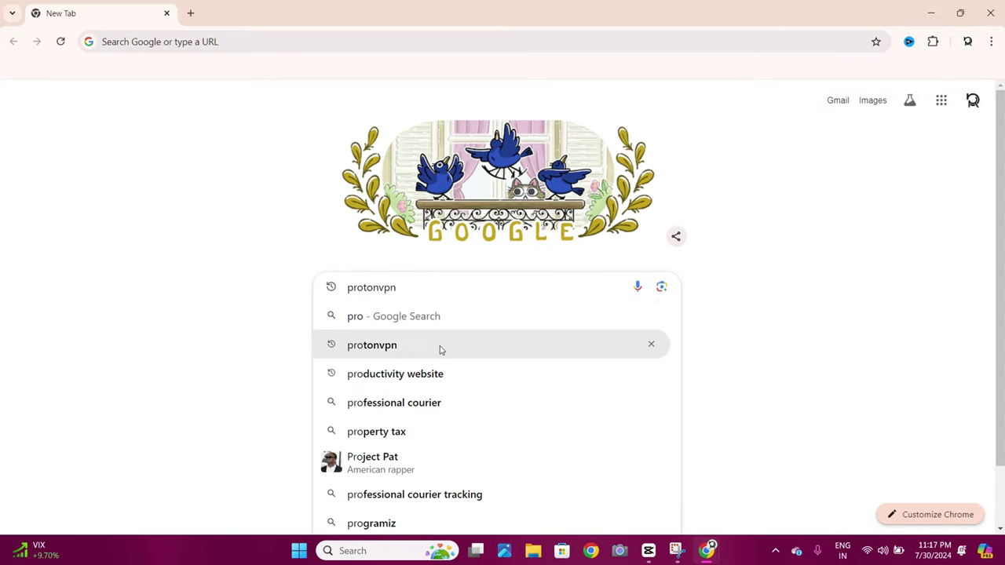
pyautogui.click(440, 348)
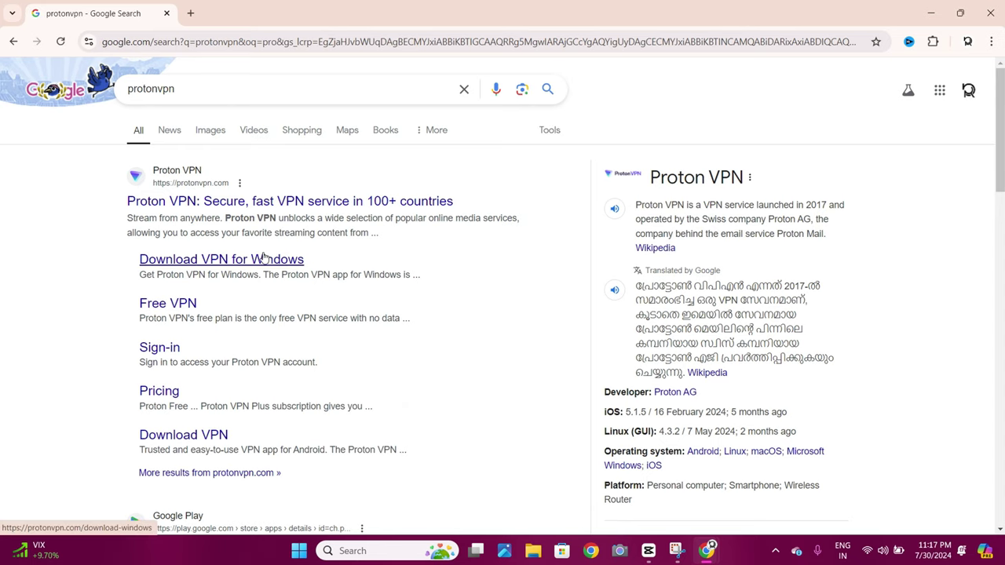
# Step: Visit the official Proton VPN website, look through its home page and bring up the download options
pyautogui.click(265, 203)
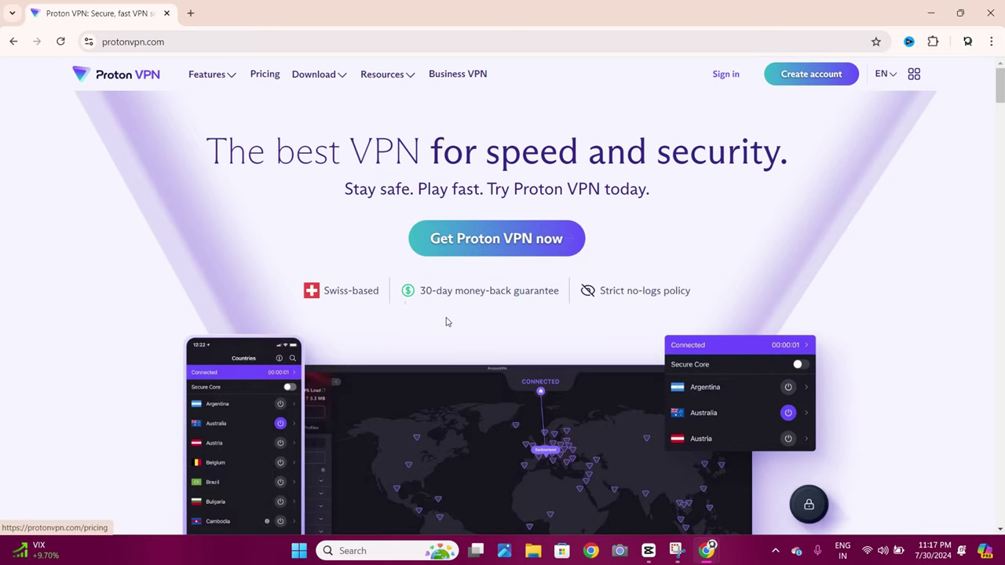
pyautogui.scroll(-4, 471, 278)
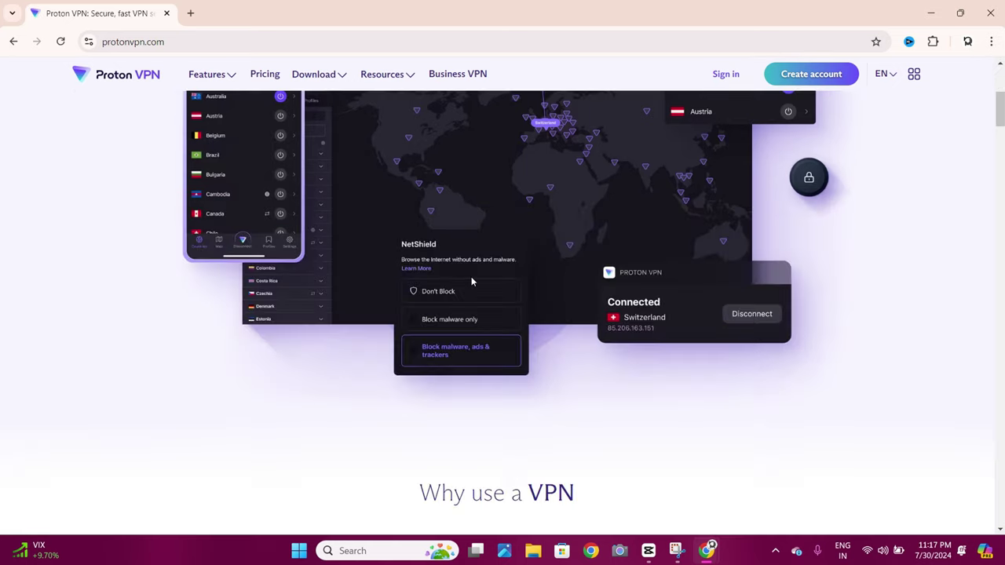
pyautogui.click(317, 74)
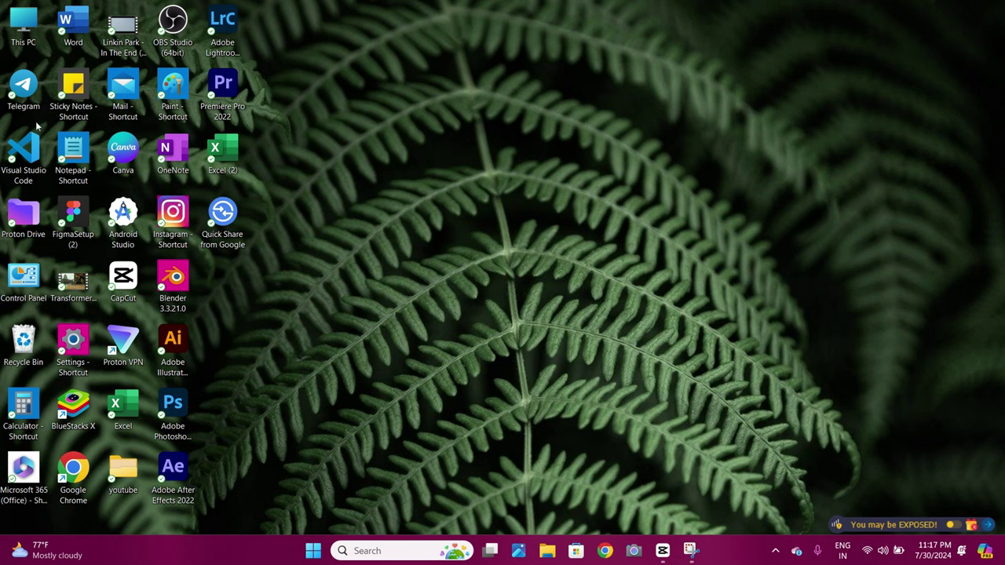
# Step: Switch to the Proton VPN app, maximize it, connect to the quickest available server and close its window
pyautogui.doubleClick(121, 345)
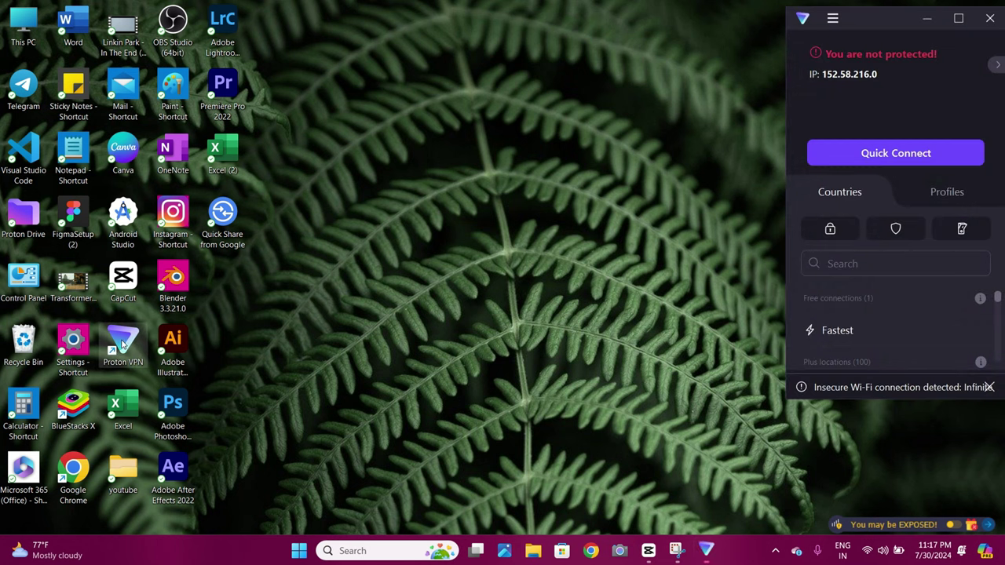
pyautogui.click(958, 22)
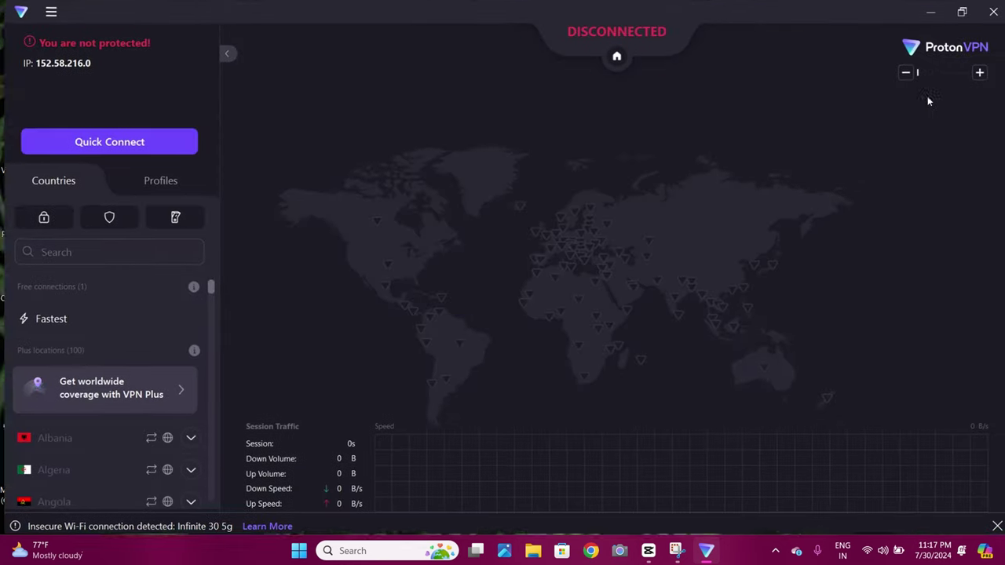
pyautogui.click(132, 146)
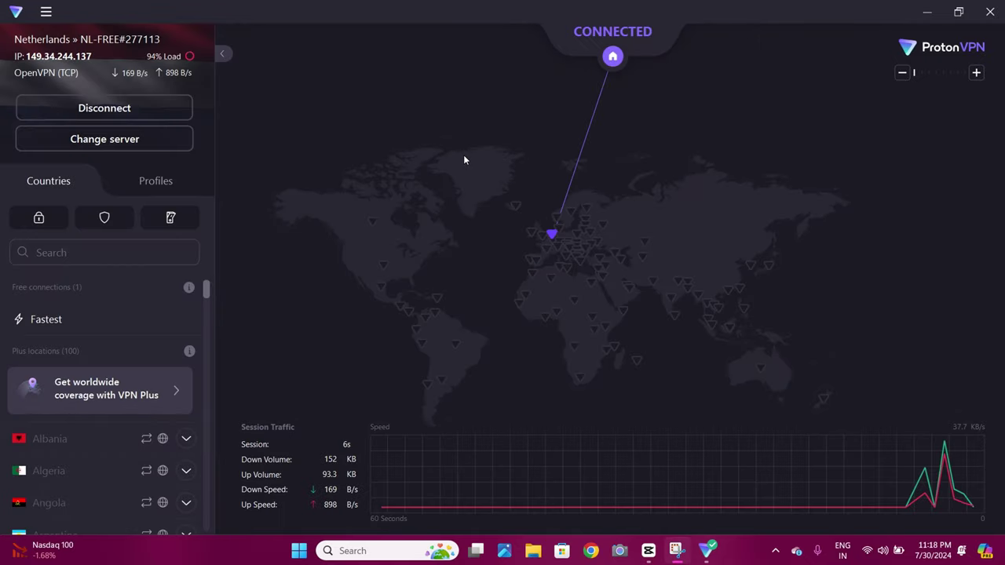
pyautogui.click(989, 12)
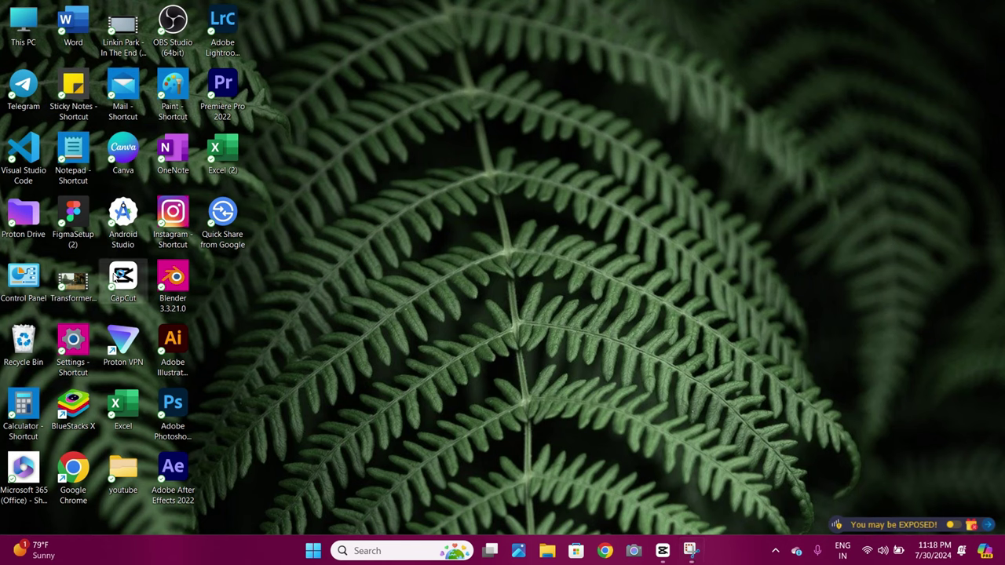
# Step: Return to CapCut and try to load the Black Fade and Black smoke transitions
pyautogui.doubleClick(122, 279)
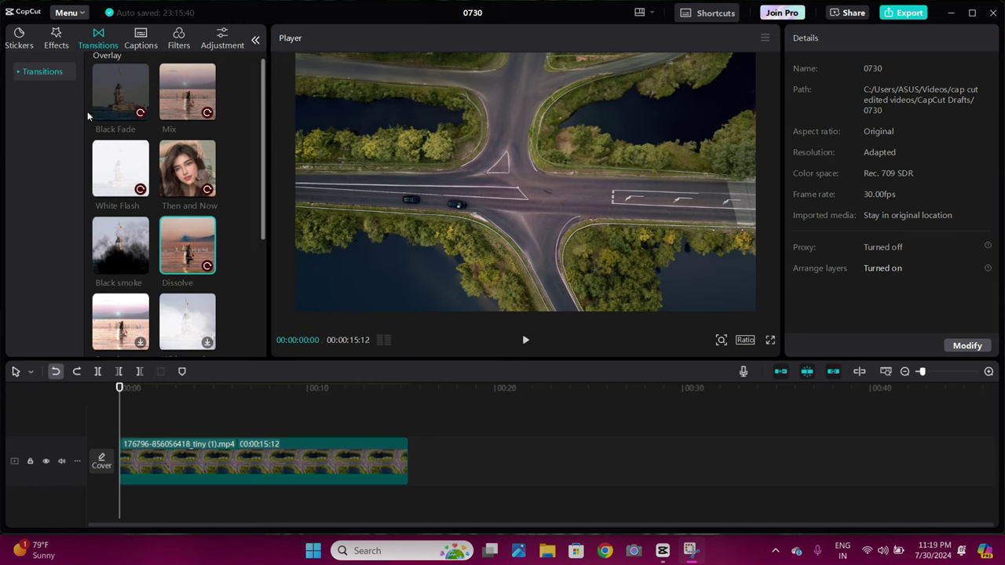
pyautogui.click(134, 102)
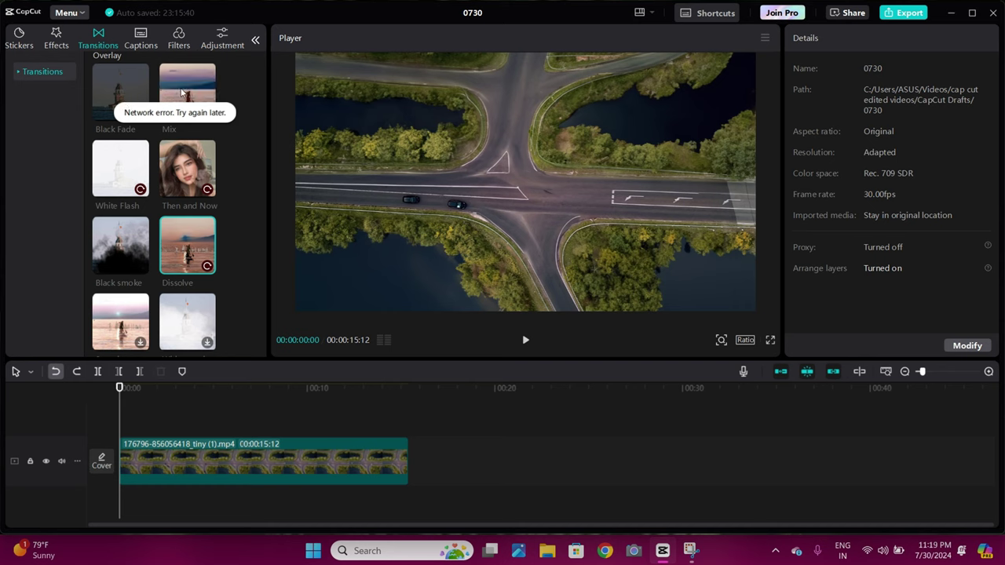
pyautogui.click(110, 239)
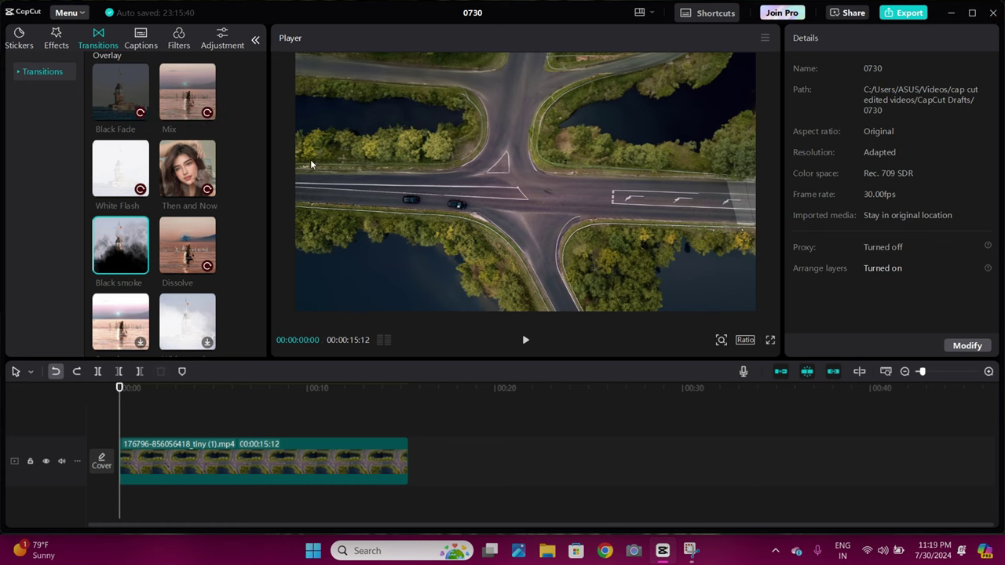
pyautogui.click(951, 14)
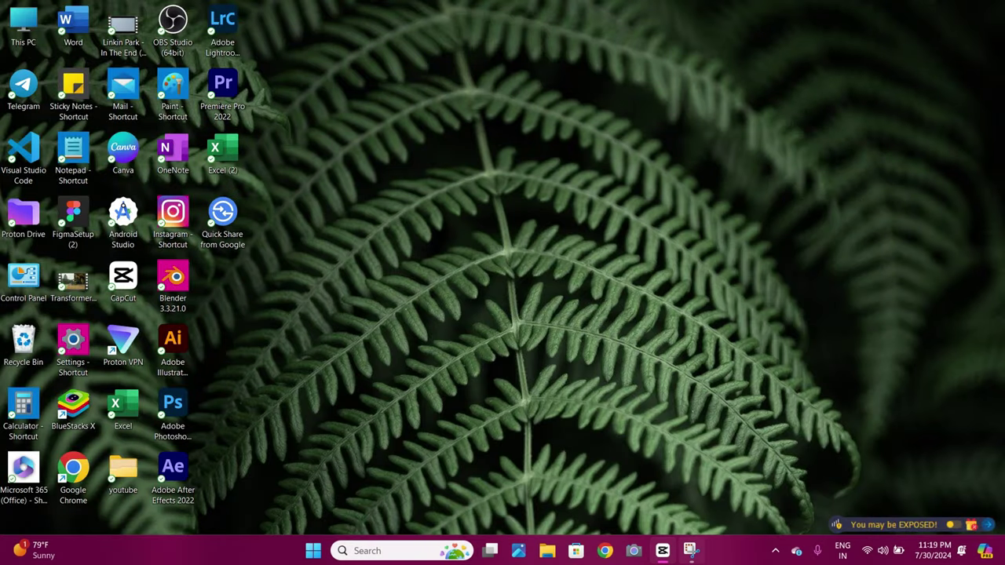
pyautogui.click(662, 550)
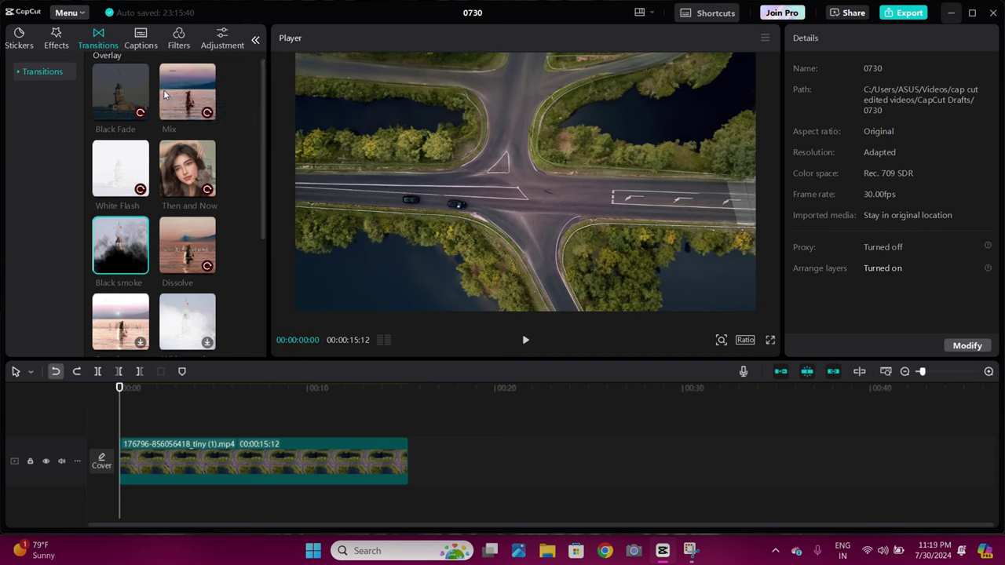
# Step: Browse the Life filters and try to download Clear, Humble, Badbunny and Tan
pyautogui.click(179, 39)
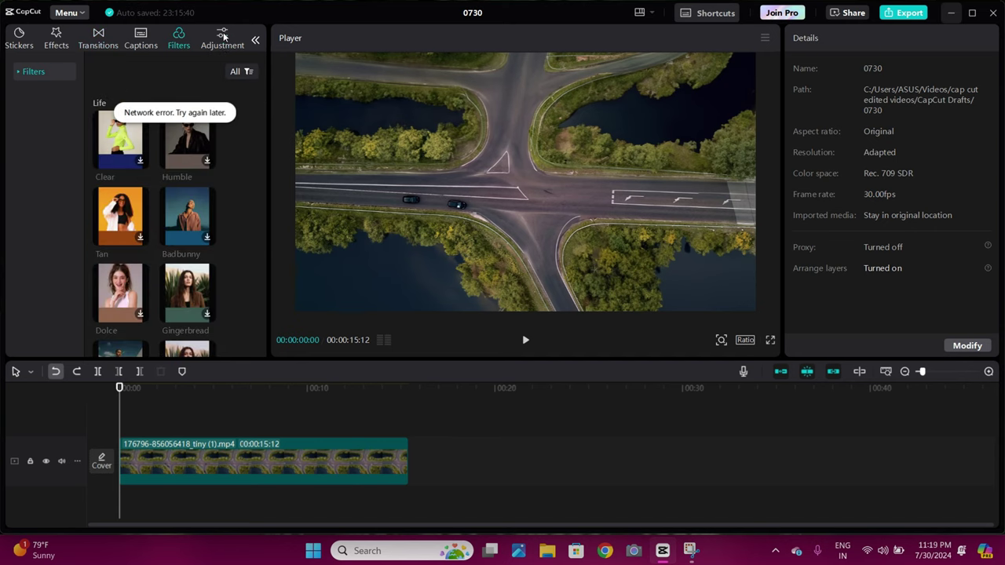
pyautogui.click(223, 37)
pyautogui.click(179, 39)
pyautogui.click(142, 162)
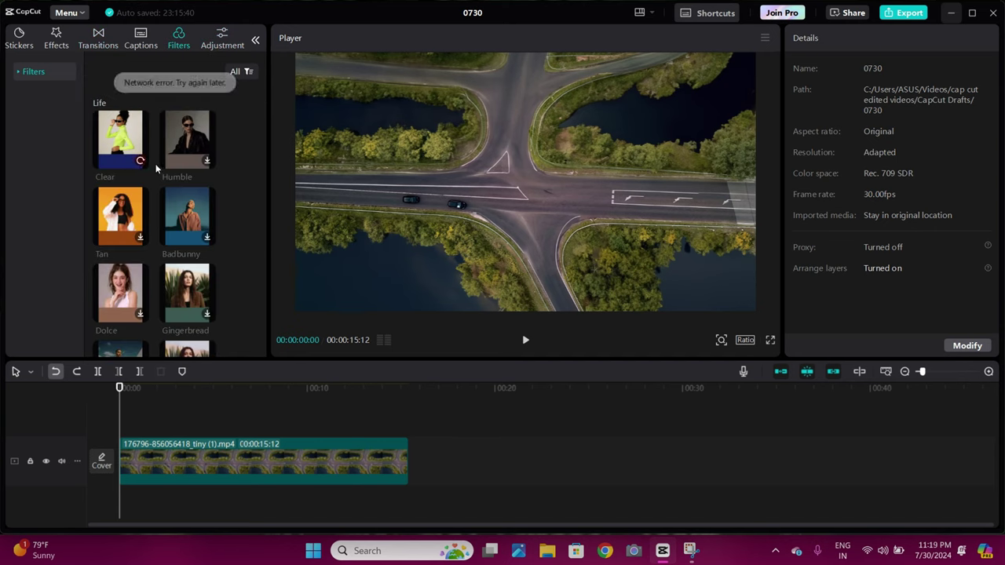
pyautogui.click(206, 161)
pyautogui.click(206, 237)
pyautogui.click(140, 237)
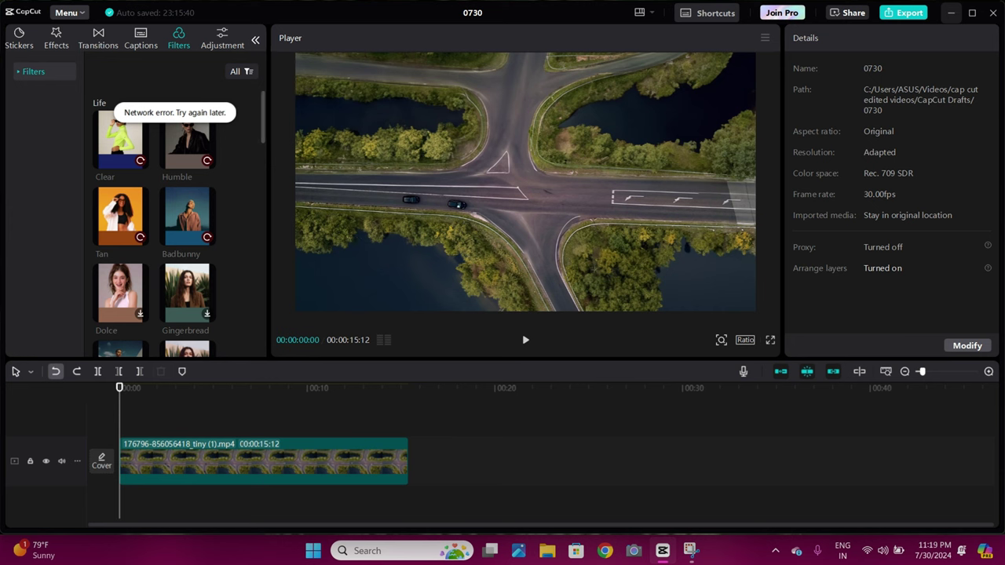
# Step: Close the project and quit CapCut completely, relaunch it and create a new project
pyautogui.click(994, 16)
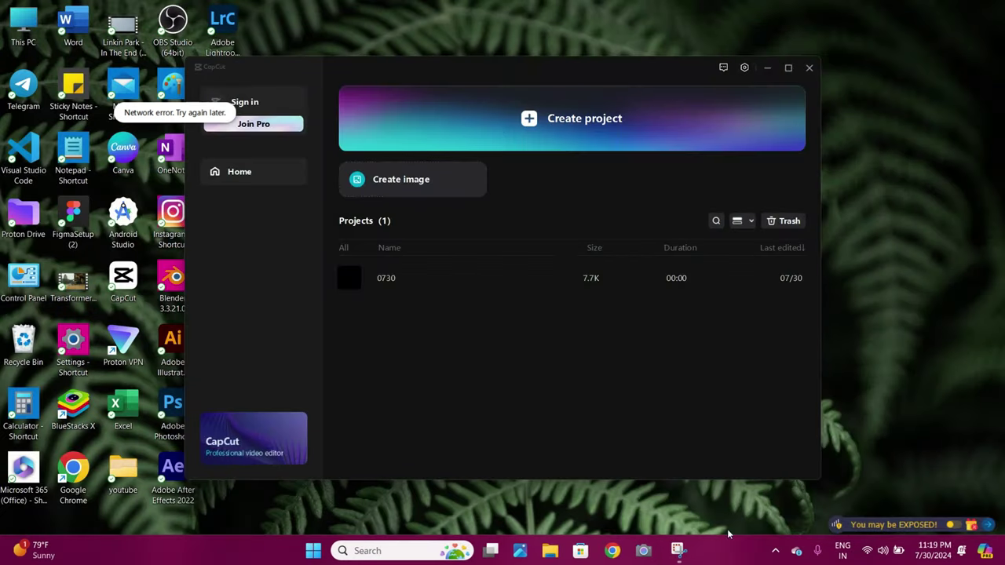
pyautogui.click(806, 70)
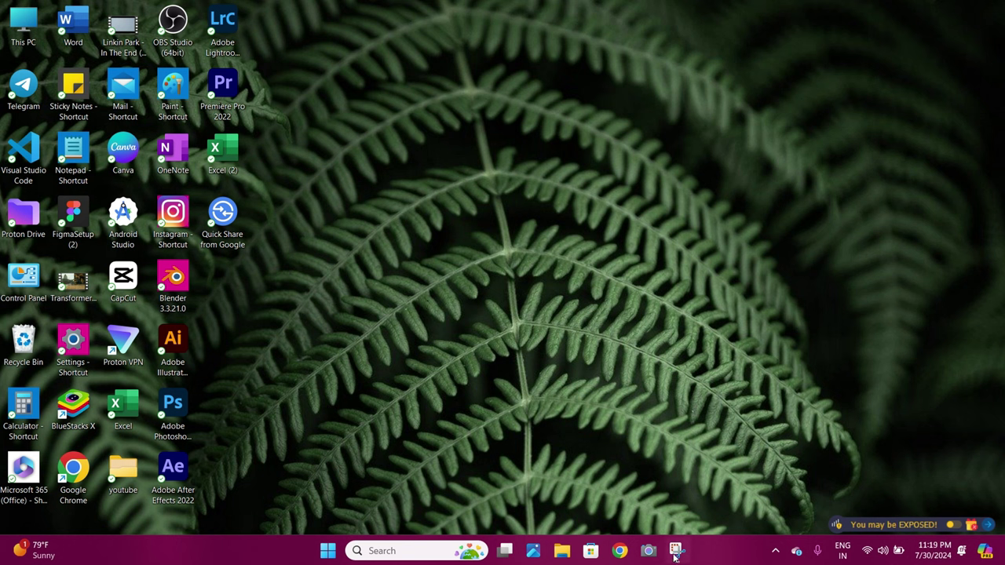
pyautogui.doubleClick(137, 276)
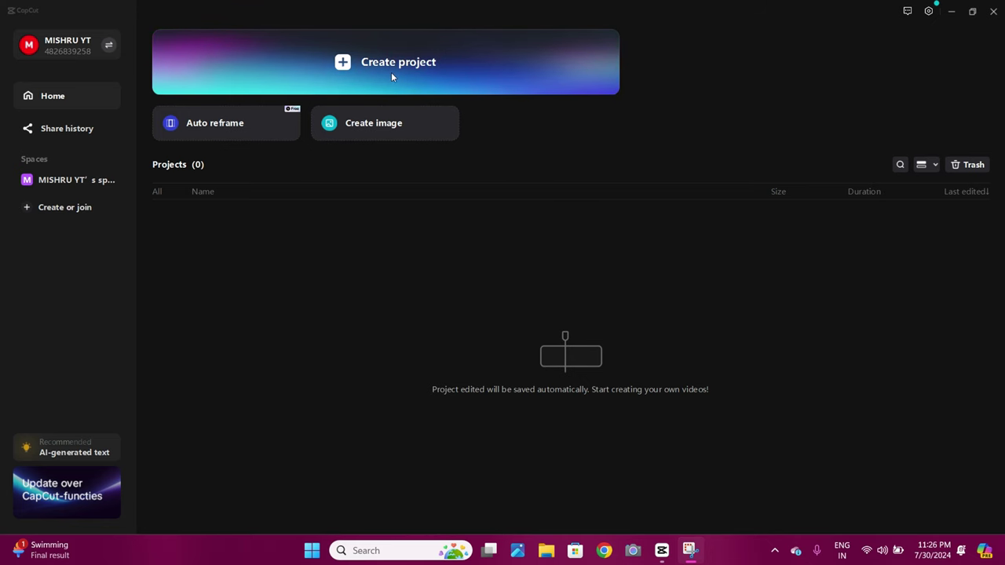
pyautogui.click(383, 65)
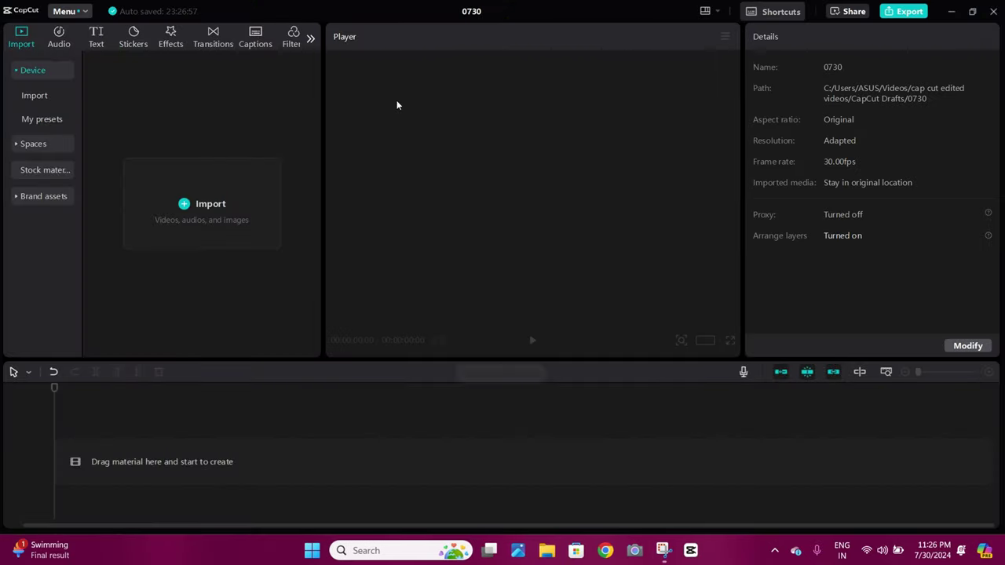
pyautogui.click(202, 206)
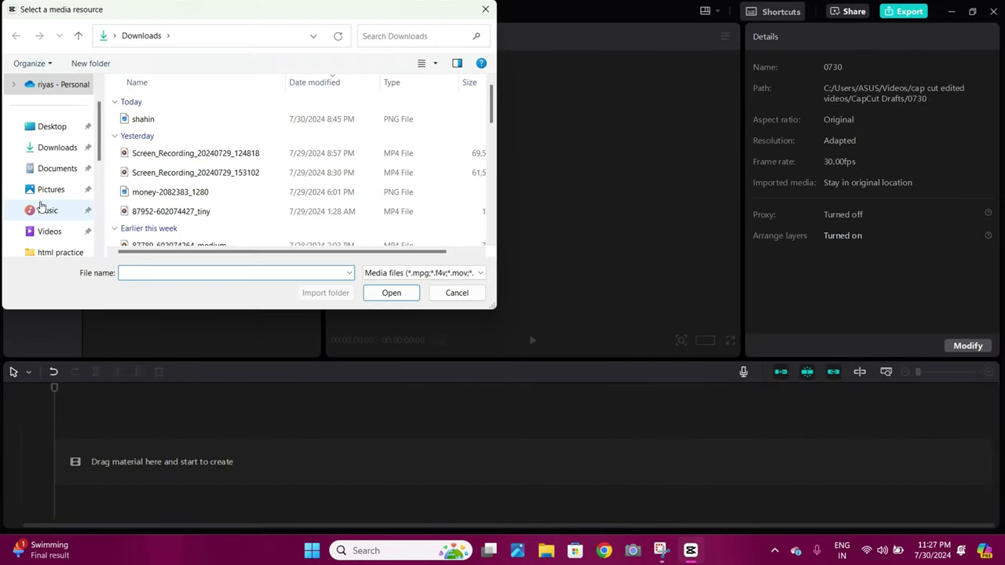
pyautogui.scroll(-2, 180, 192)
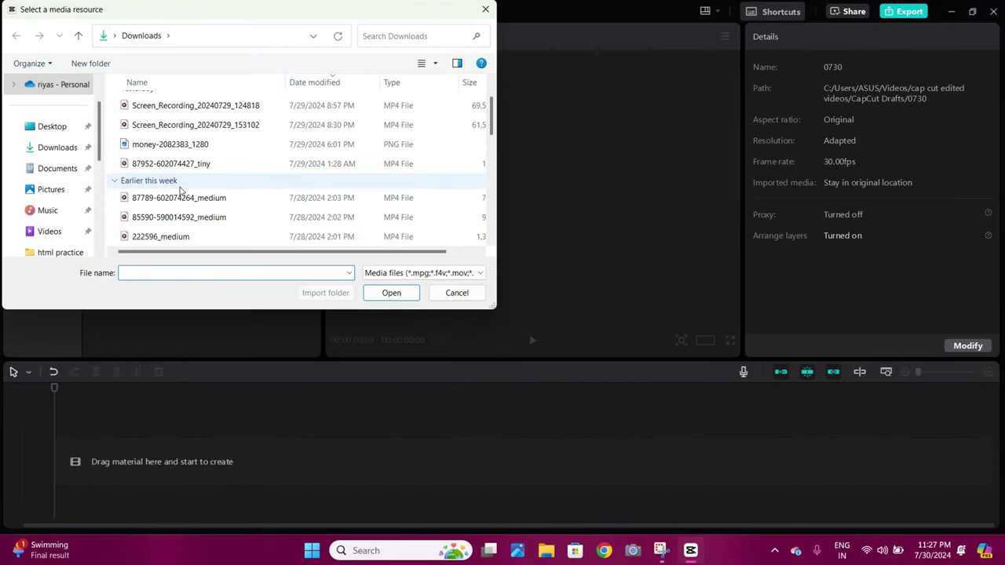
pyautogui.click(204, 217)
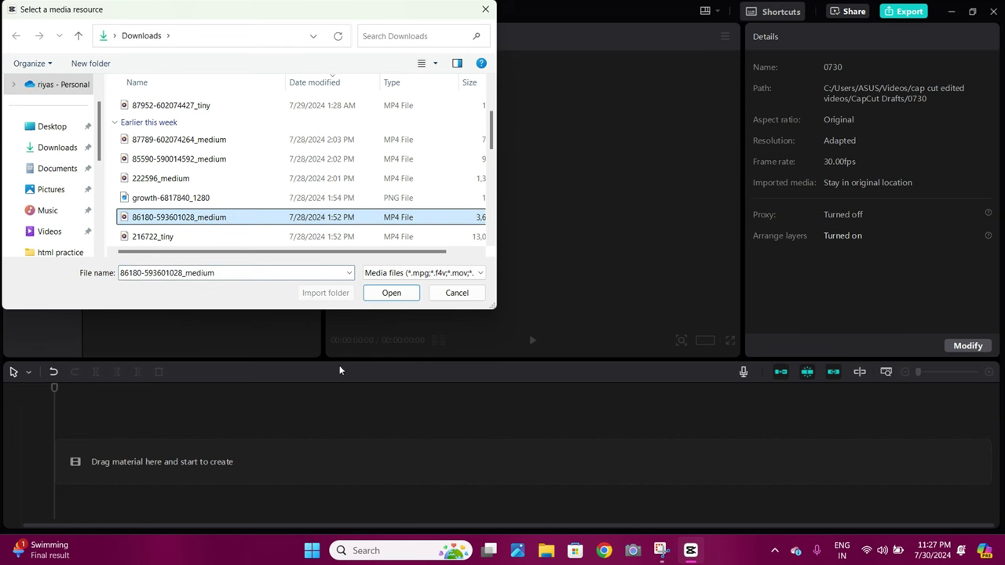
pyautogui.click(393, 294)
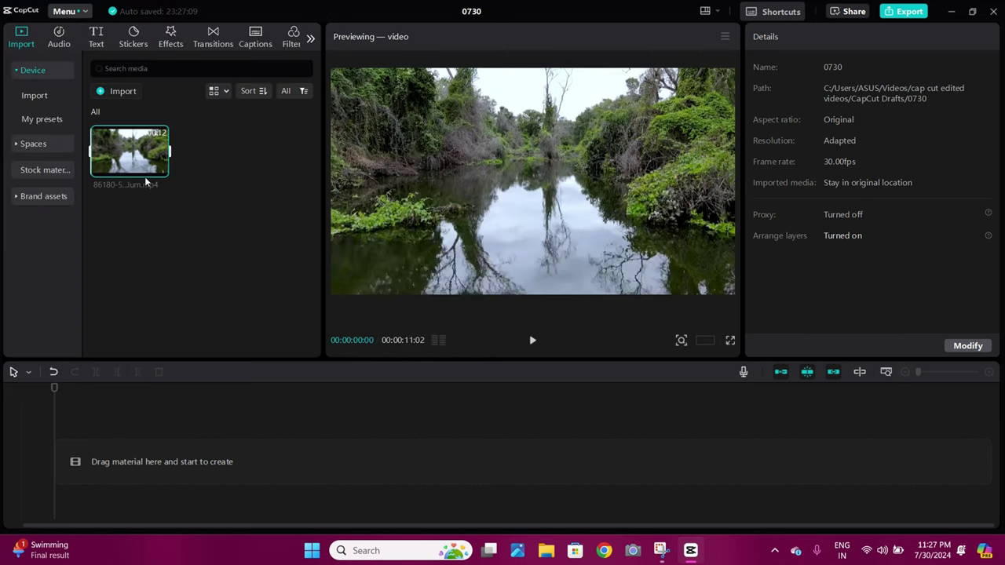
pyautogui.moveTo(135, 153); pyautogui.dragTo(132, 466)
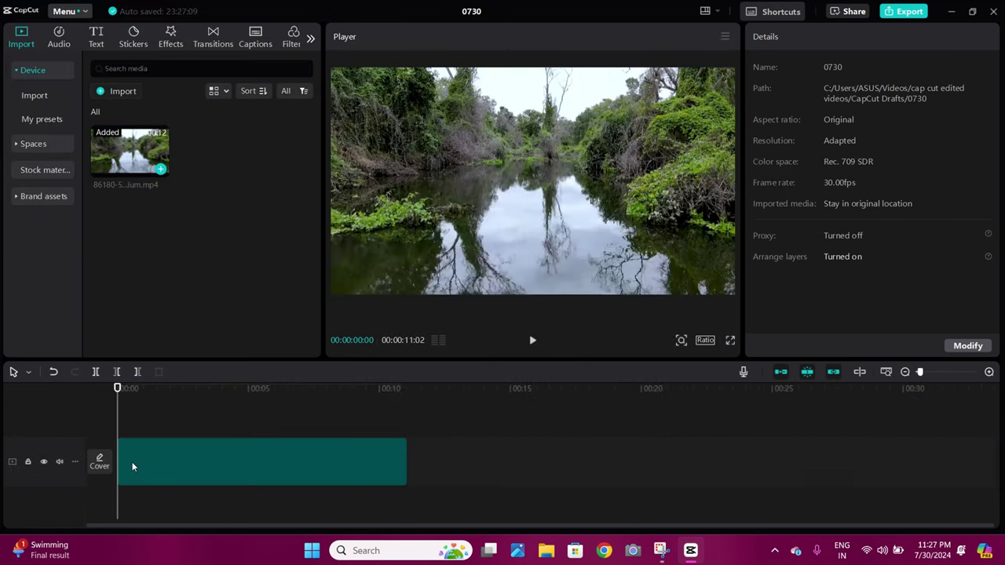
# Step: Check that the effects and transitions libraries load, and select the Mix overlay transition
pyautogui.click(133, 37)
pyautogui.click(171, 37)
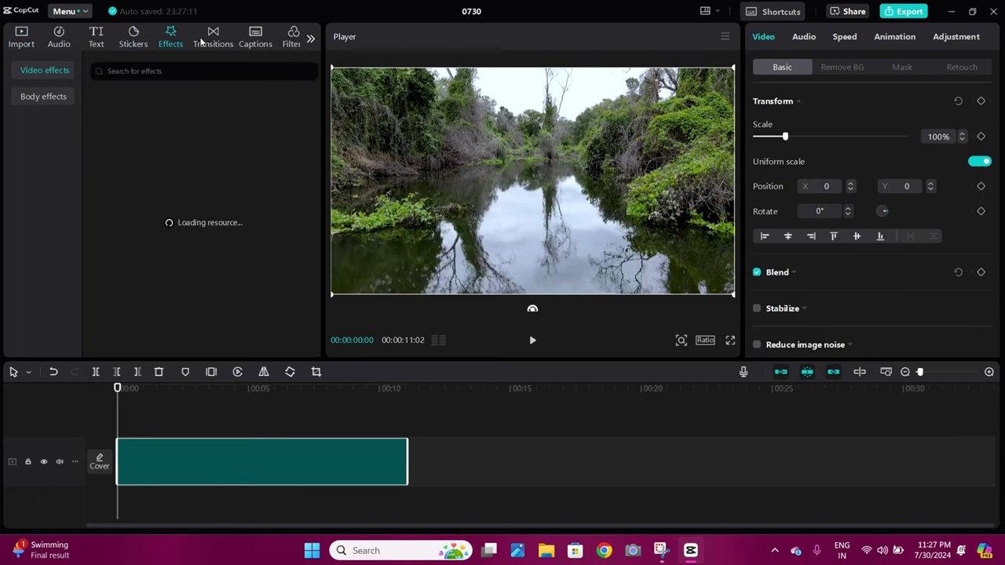
pyautogui.click(217, 39)
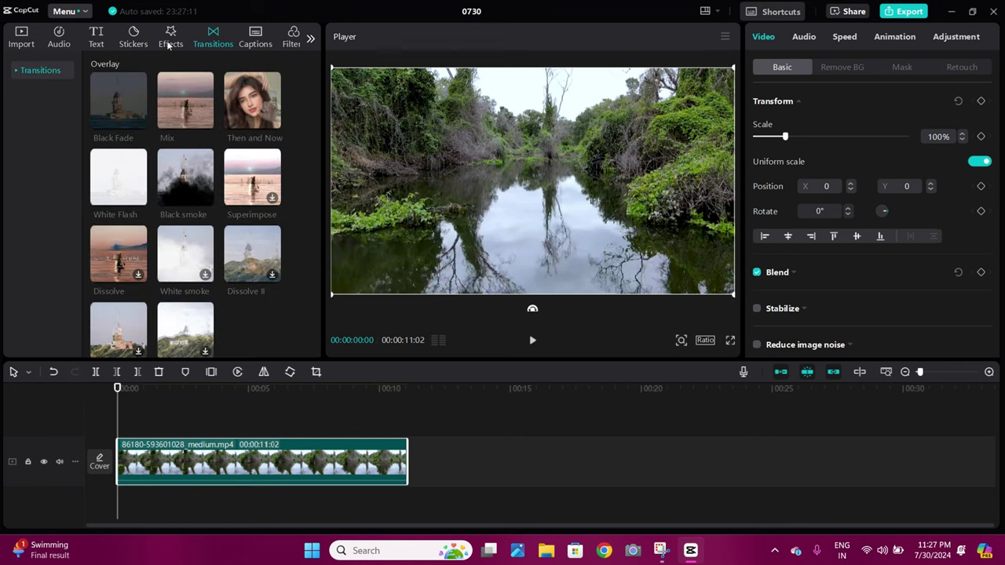
pyautogui.moveTo(170, 117)
pyautogui.click(205, 121)
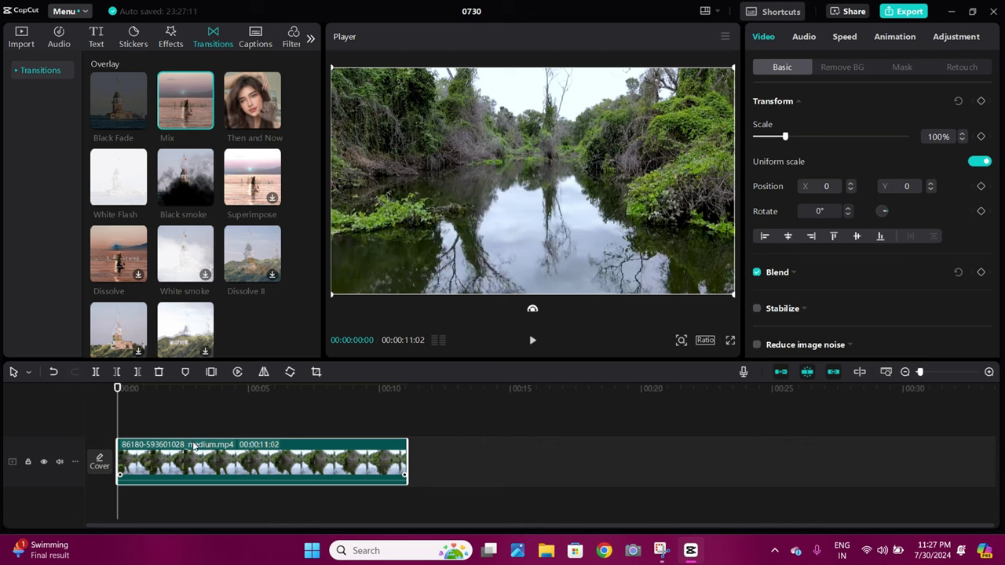
# Step: Add the trending LIKE sticker at the start of the timeline and move it to about X -53, Y 200
pyautogui.click(140, 40)
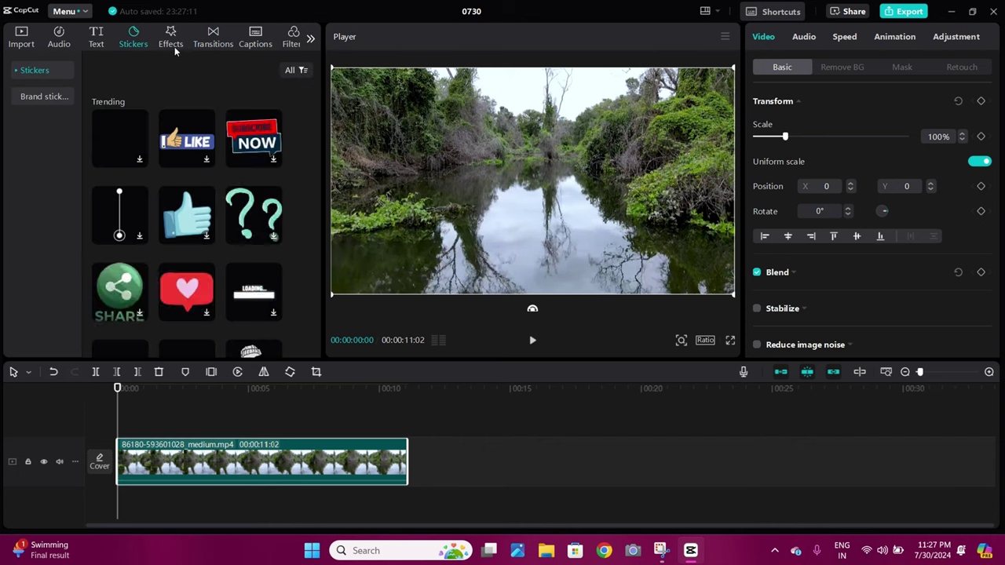
pyautogui.click(176, 135)
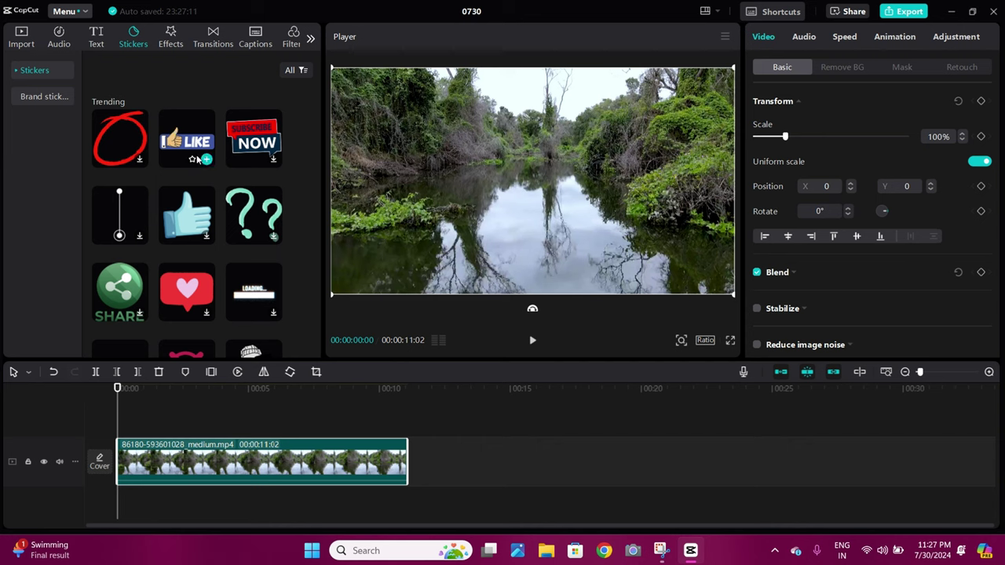
pyautogui.click(206, 160)
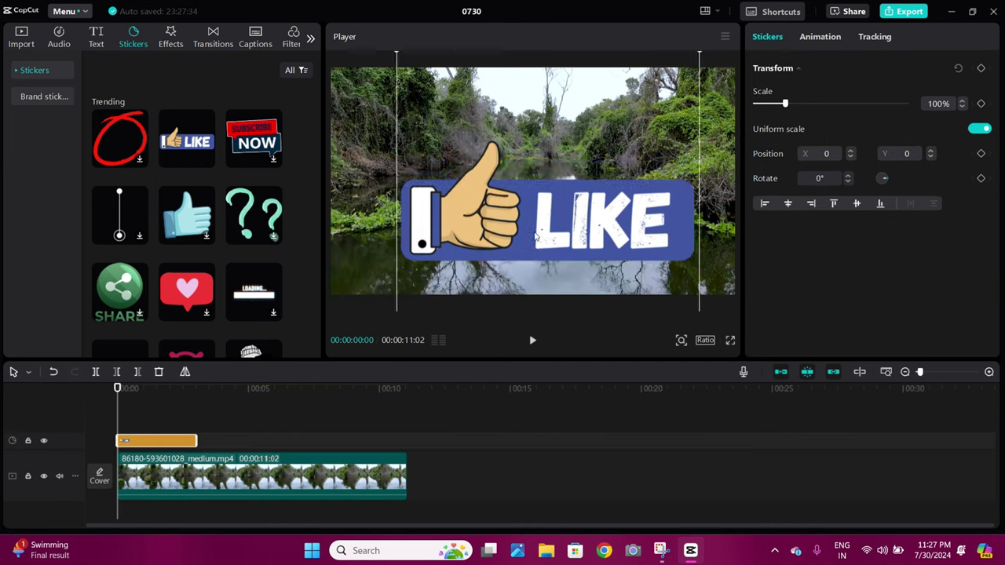
pyautogui.moveTo(546, 231); pyautogui.dragTo(514, 196)
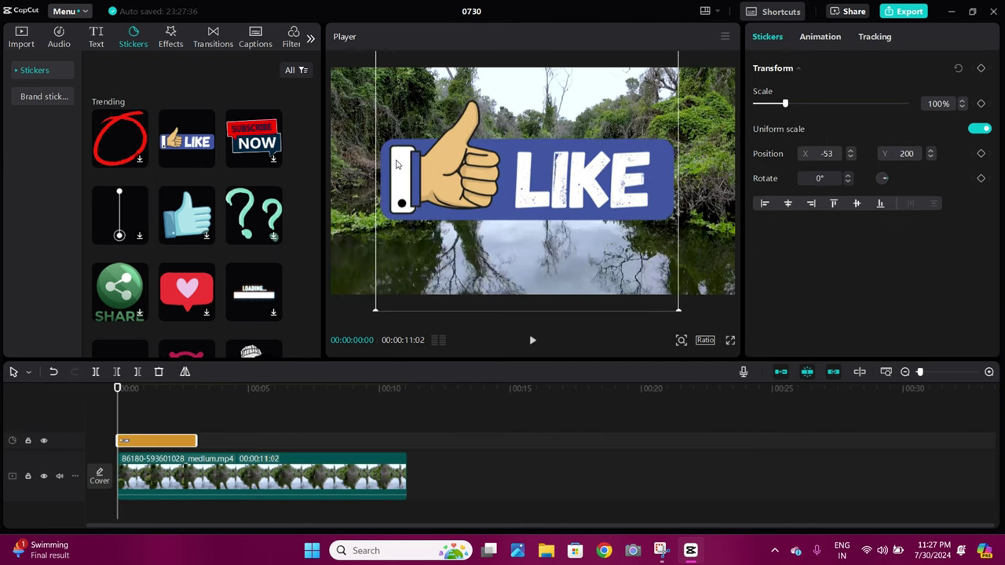
# Step: Move the LIKE sticker to about X 56, Y -212 in the preview and delete it from the timeline
pyautogui.click(172, 37)
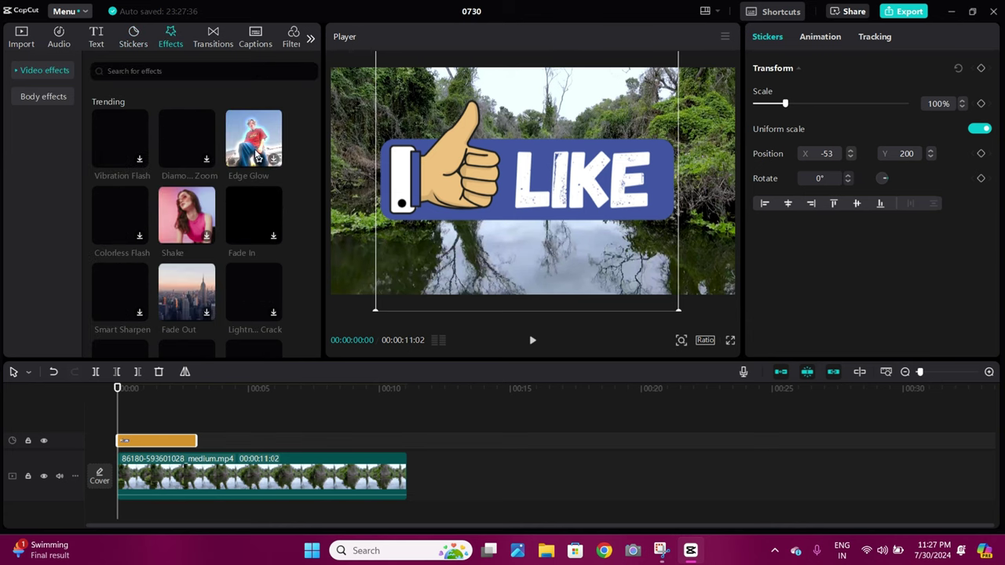
pyautogui.moveTo(538, 190); pyautogui.dragTo(548, 234)
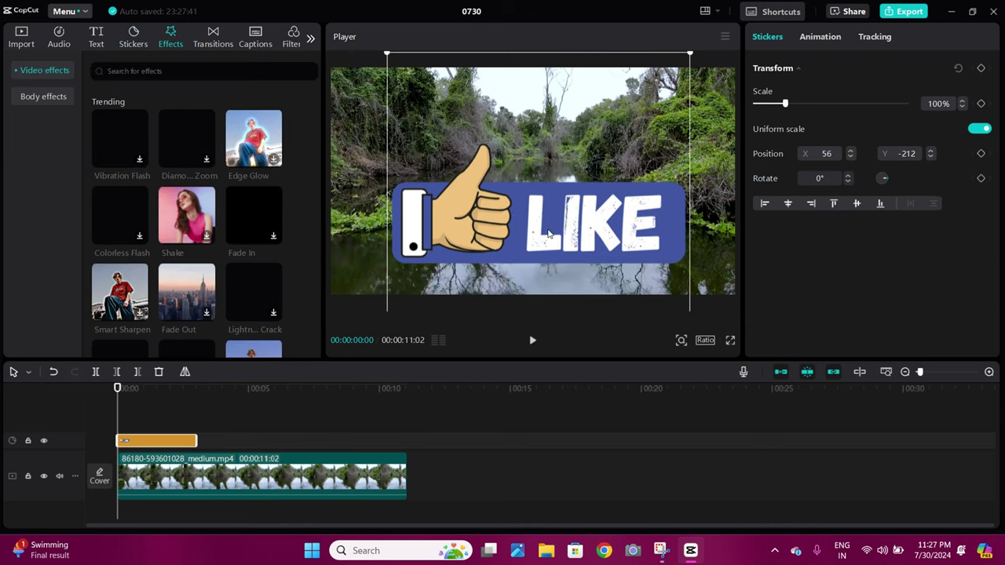
pyautogui.click(159, 372)
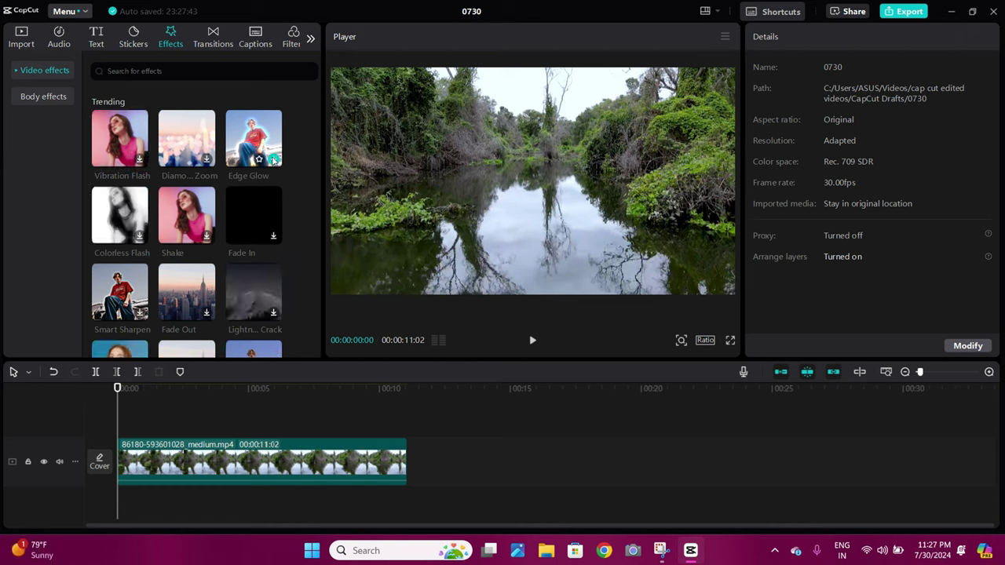
# Step: Add the trending Edge Glow video effect at the start of the timeline and preview it by playing the video
pyautogui.click(274, 159)
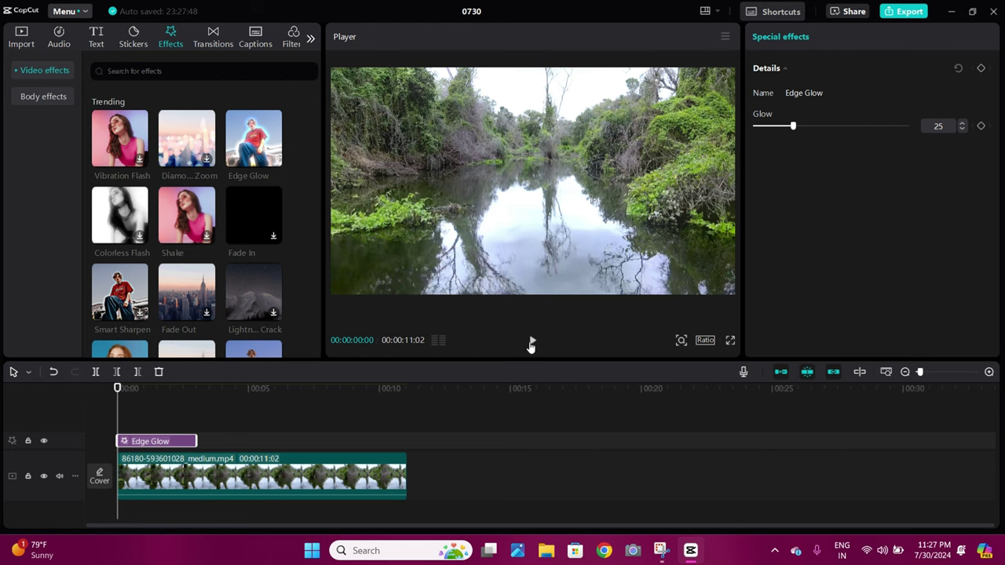
pyautogui.click(532, 343)
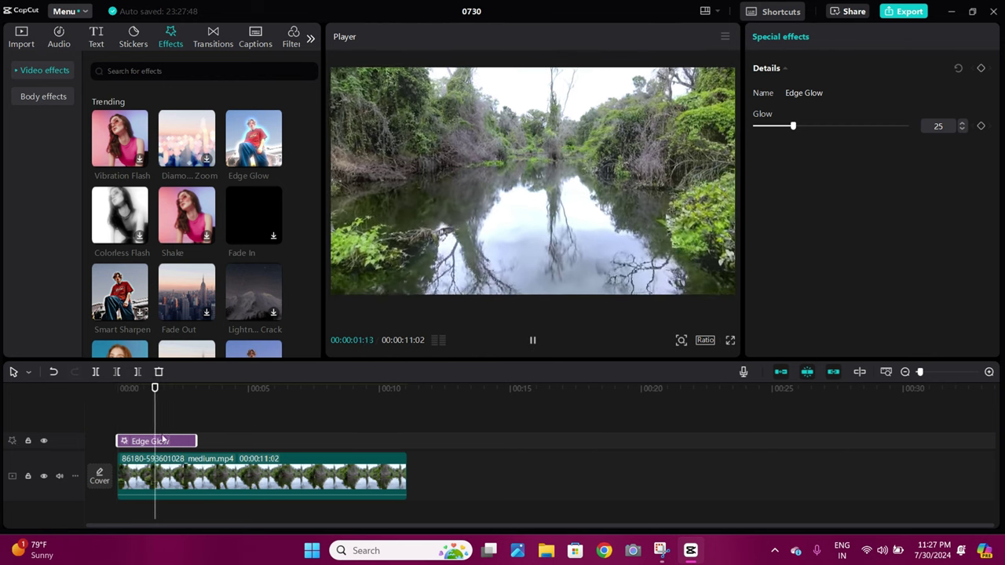
pyautogui.click(532, 342)
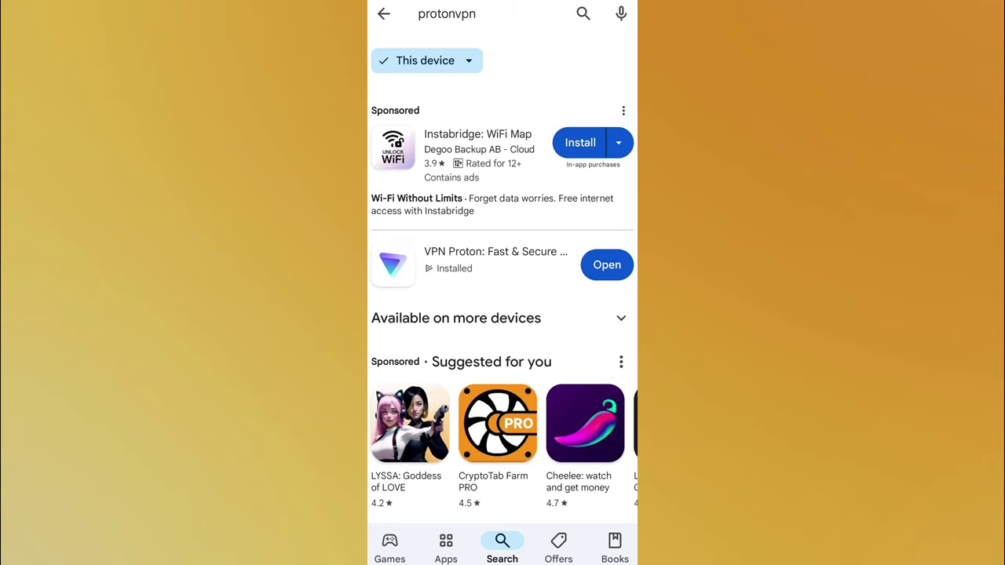
# Step: Open Proton VPN on the phone as a guest, skip the Plus upgrade and connect to the fastest free server, accepting the connection request
pyautogui.click(604, 265)
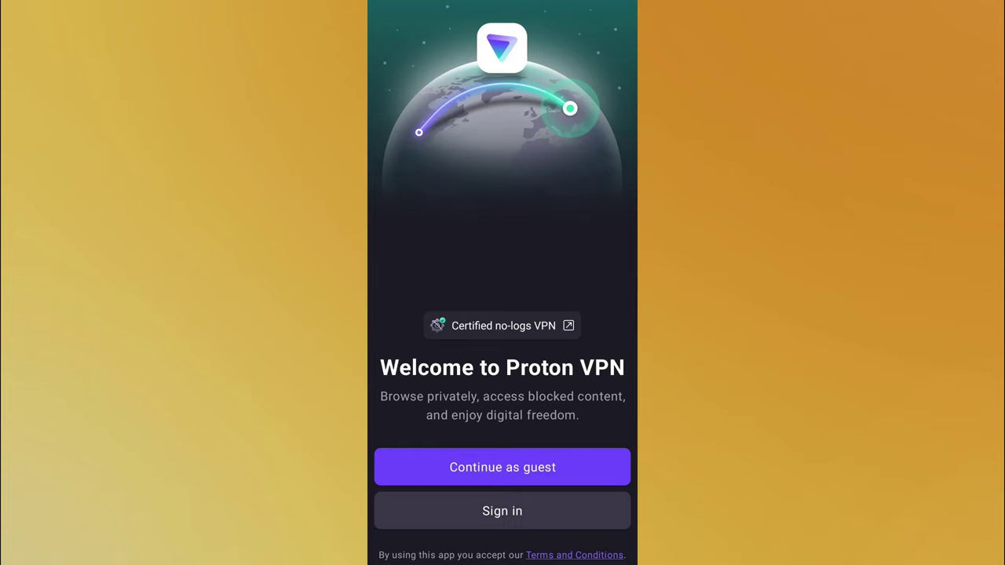
pyautogui.click(584, 468)
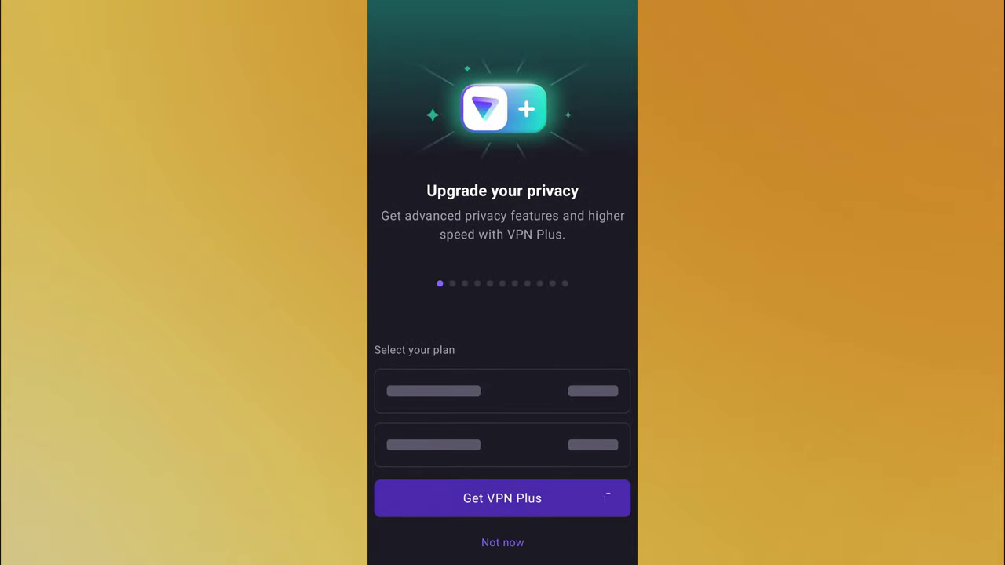
pyautogui.click(509, 542)
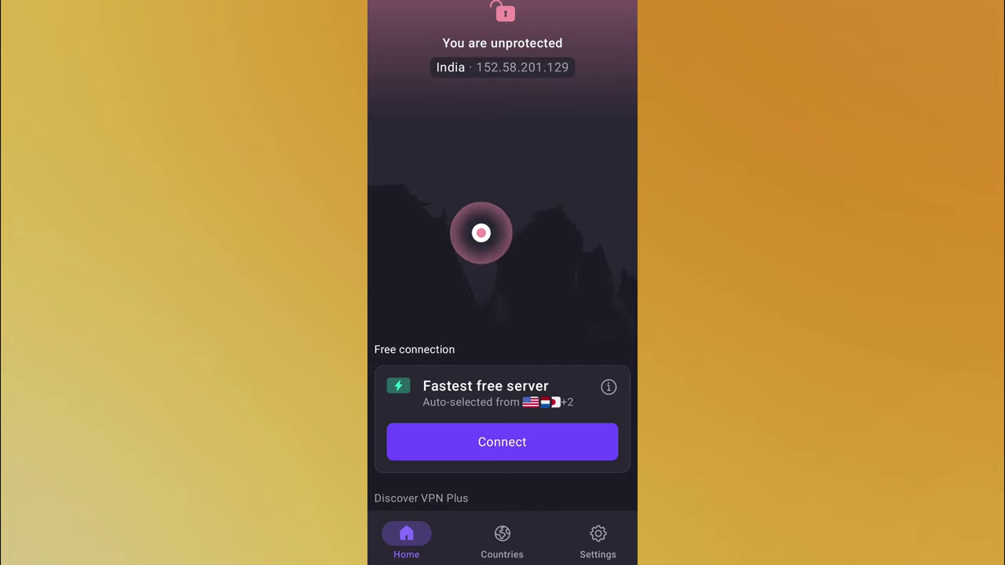
pyautogui.click(573, 447)
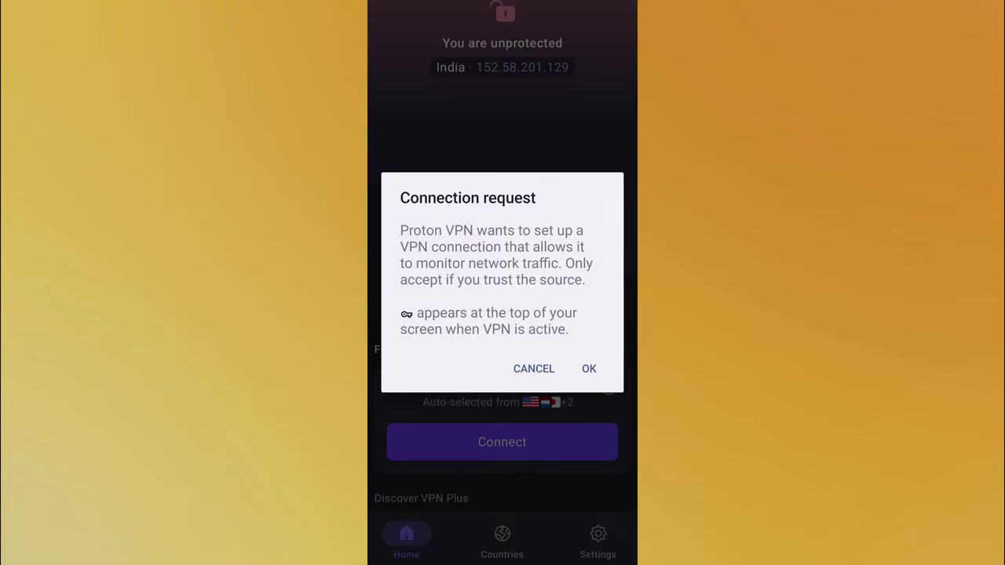
pyautogui.click(589, 369)
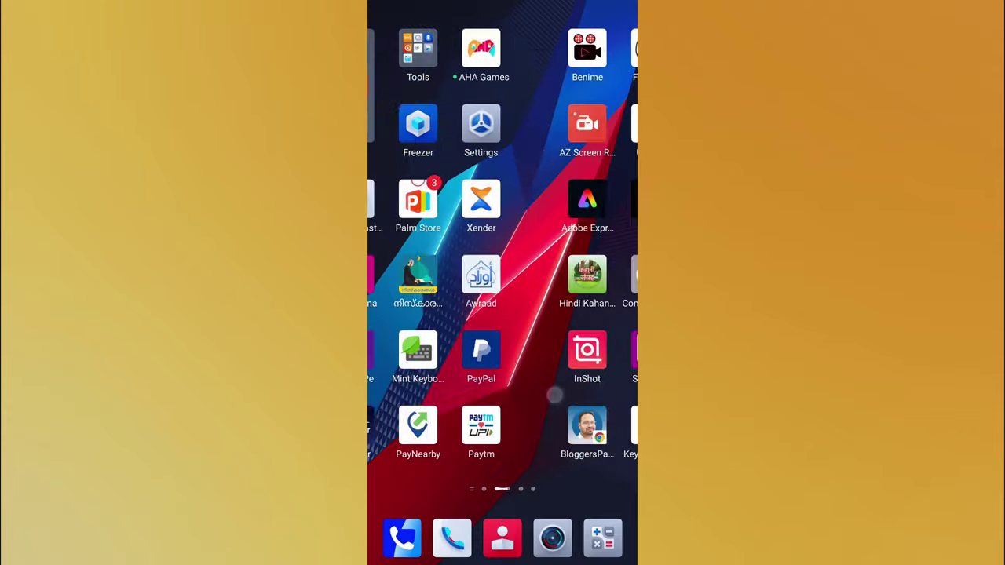
# Step: Switch to the open project in CapCut on the phone and retry loading the clip's animations
pyautogui.moveTo(581, 283); pyautogui.dragTo(400, 282)
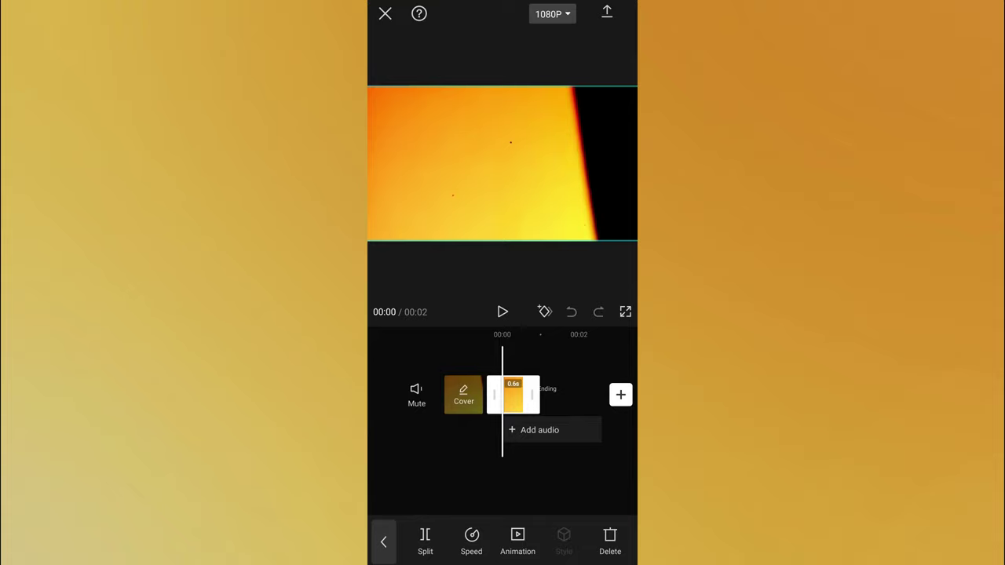
pyautogui.click(517, 535)
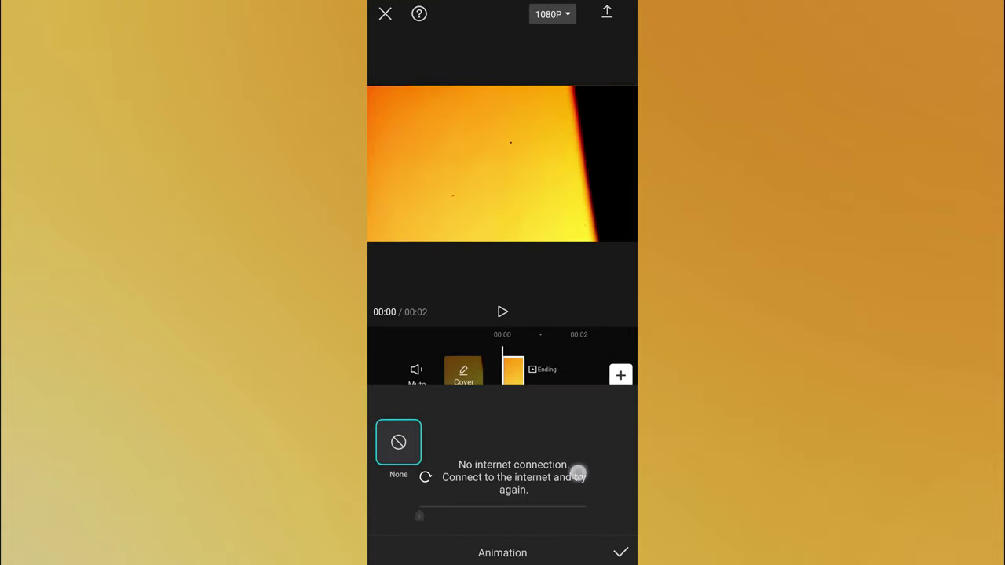
pyautogui.click(424, 476)
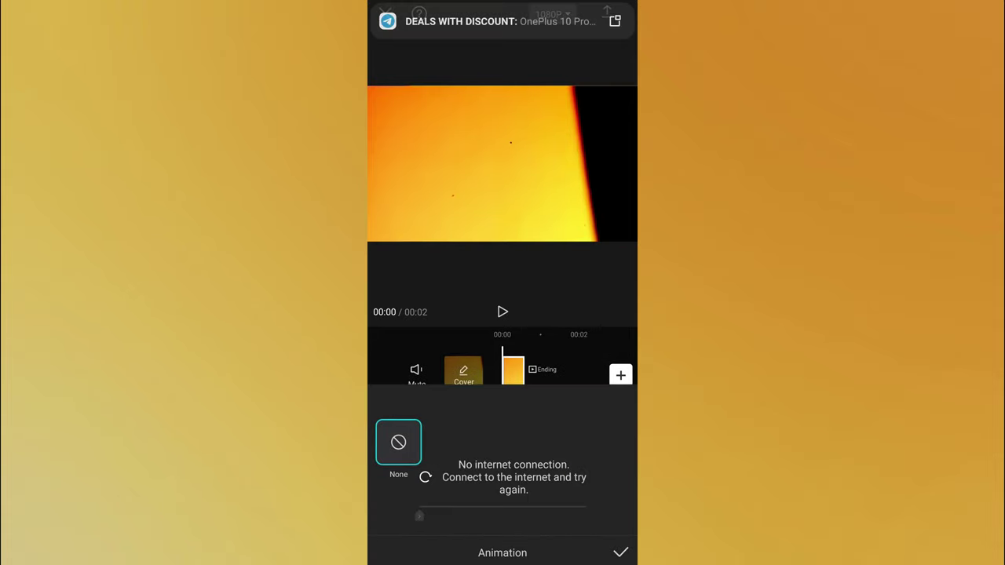
# Step: Close CapCut completely from the phone's recent apps and relaunch it
pyautogui.moveTo(502, 561); pyautogui.dragTo(556, 335)
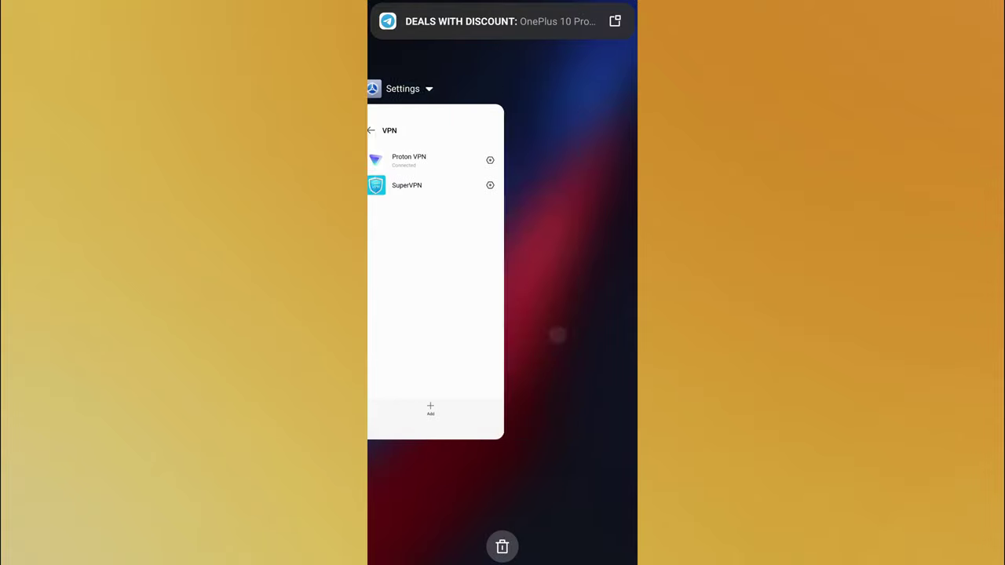
pyautogui.click(612, 408)
pyautogui.click(610, 424)
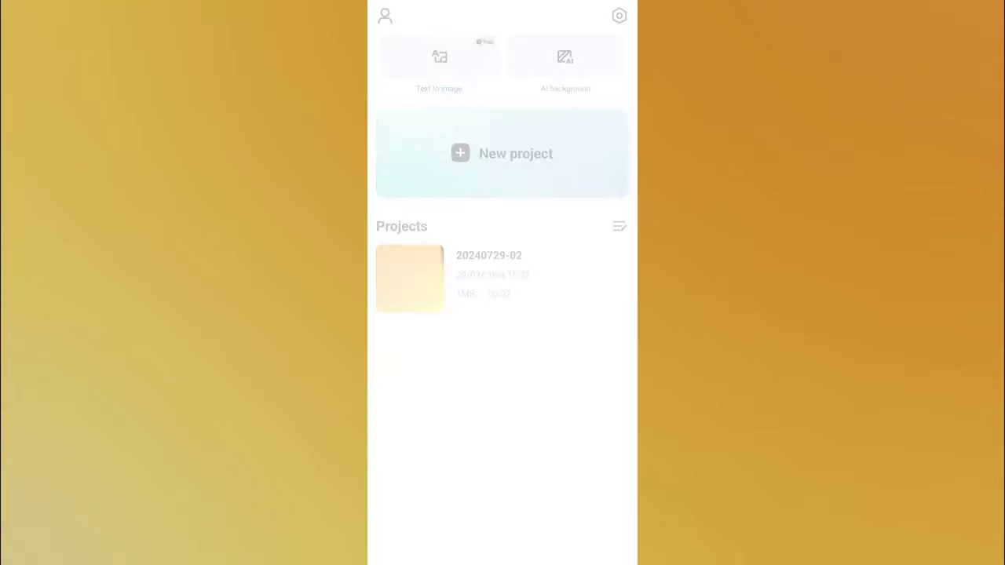
pyautogui.click(532, 266)
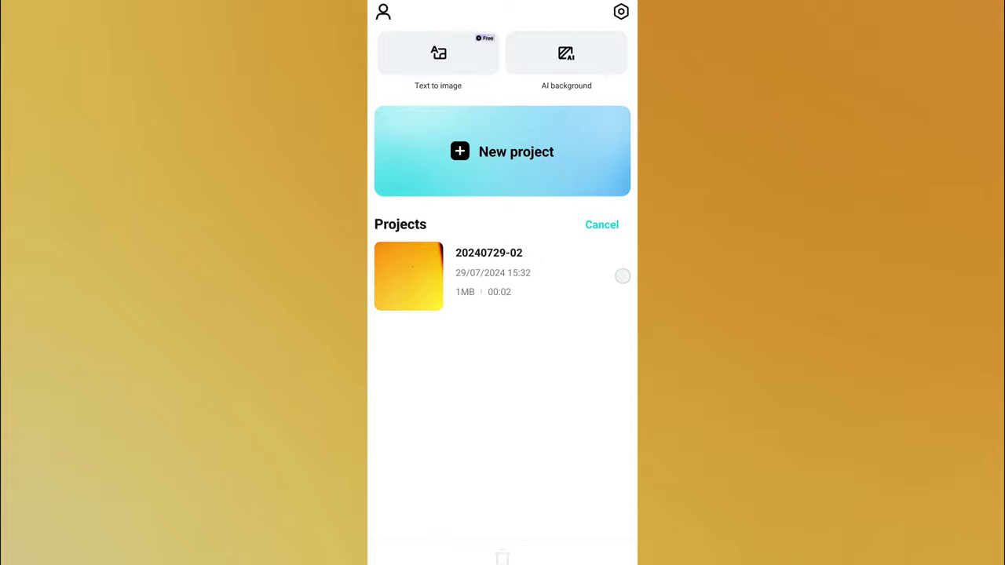
pyautogui.click(623, 276)
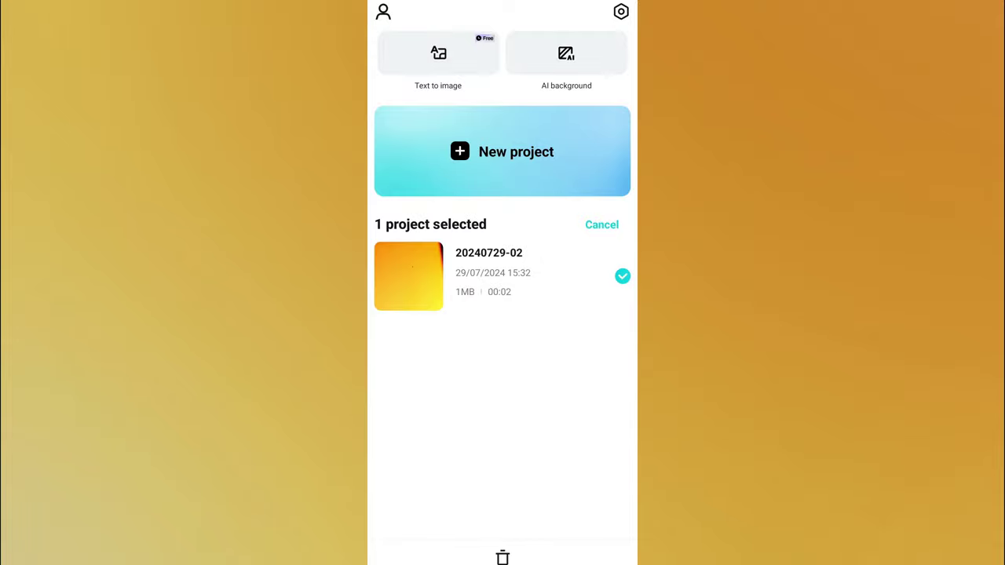
pyautogui.click(503, 557)
pyautogui.click(561, 318)
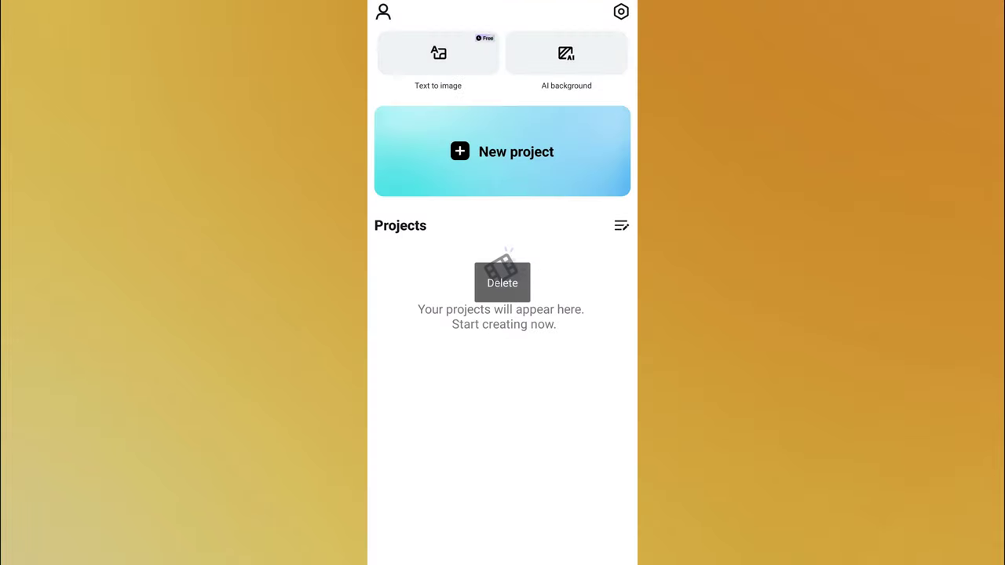
# Step: Create a new project from the short yellow video in the phone's albums
pyautogui.click(503, 152)
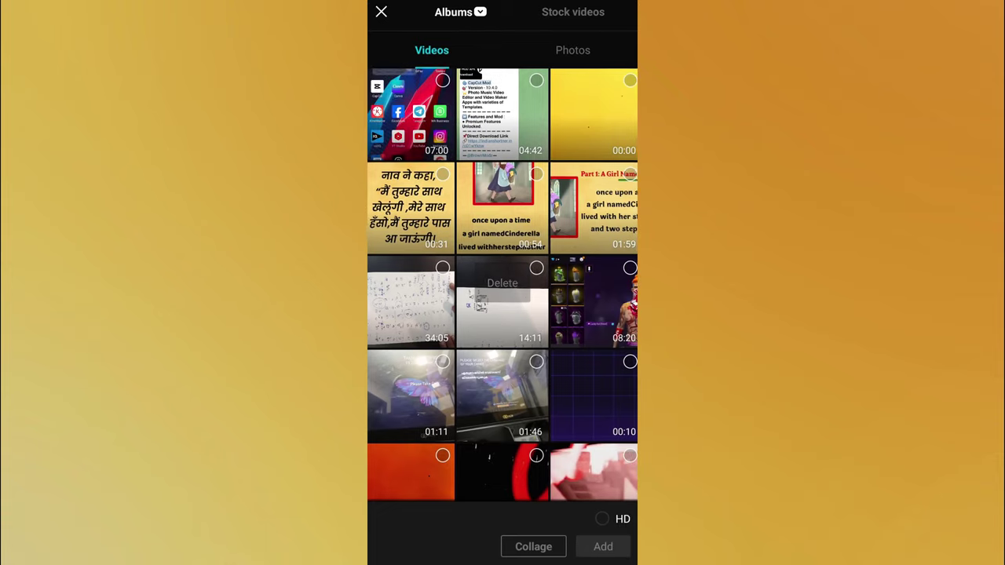
pyautogui.click(413, 201)
pyautogui.click(603, 546)
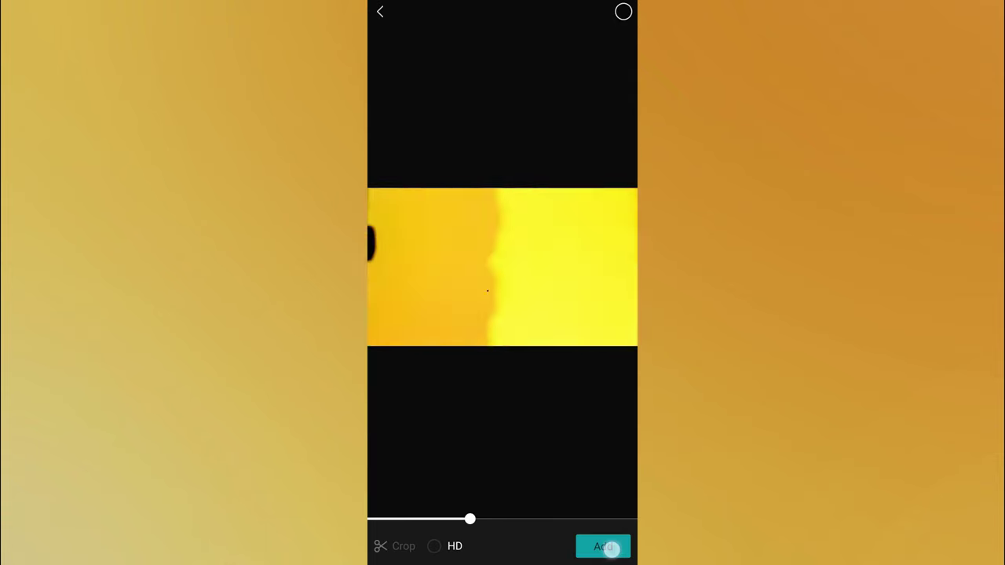
pyautogui.click(602, 546)
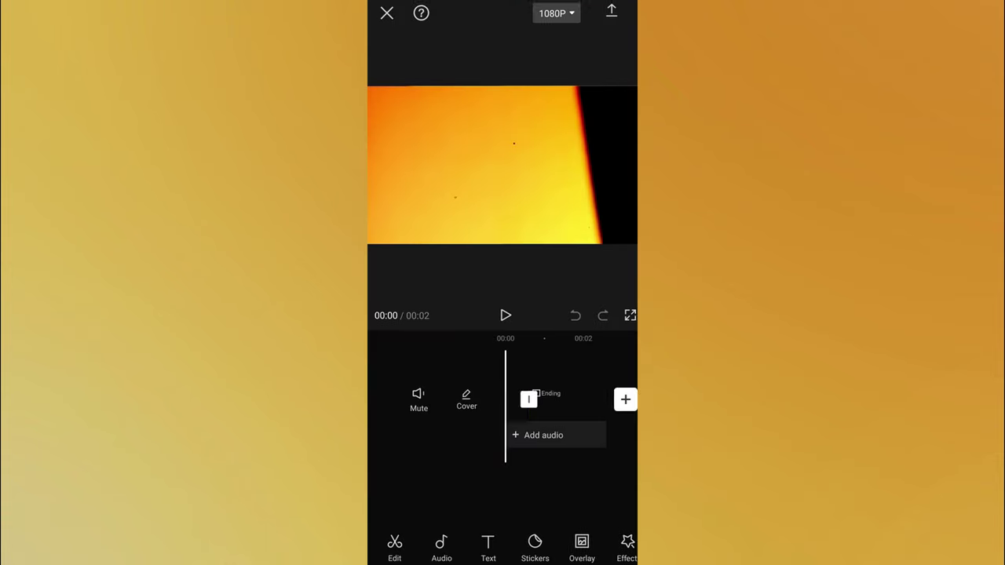
# Step: Select the video clip on the timeline and open its In animations to check that they load
pyautogui.click(513, 396)
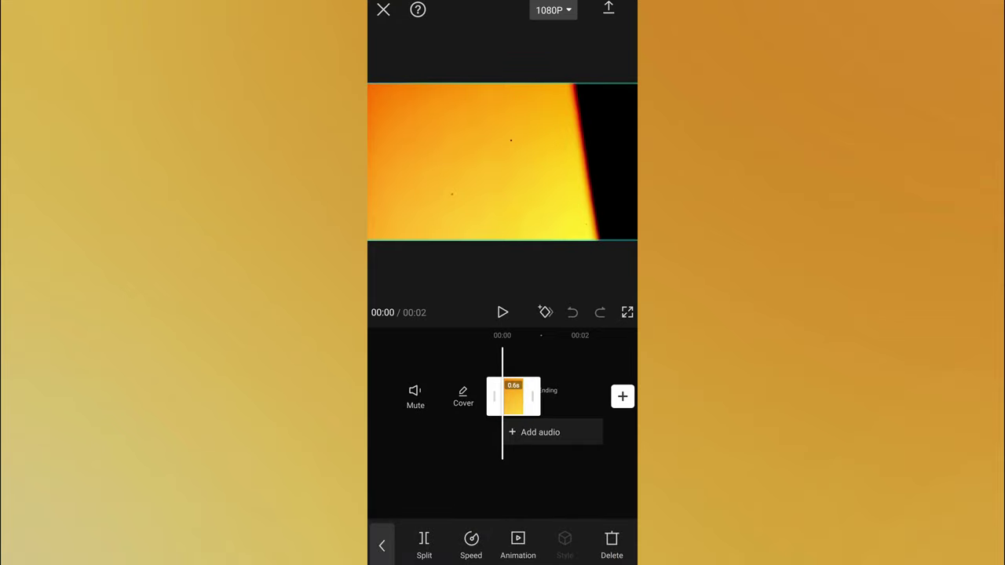
pyautogui.click(518, 541)
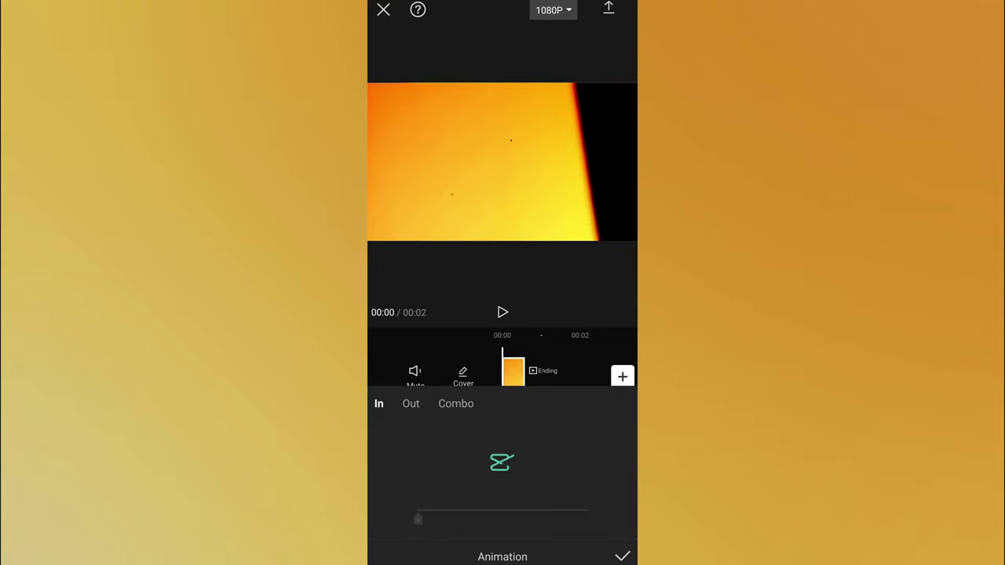